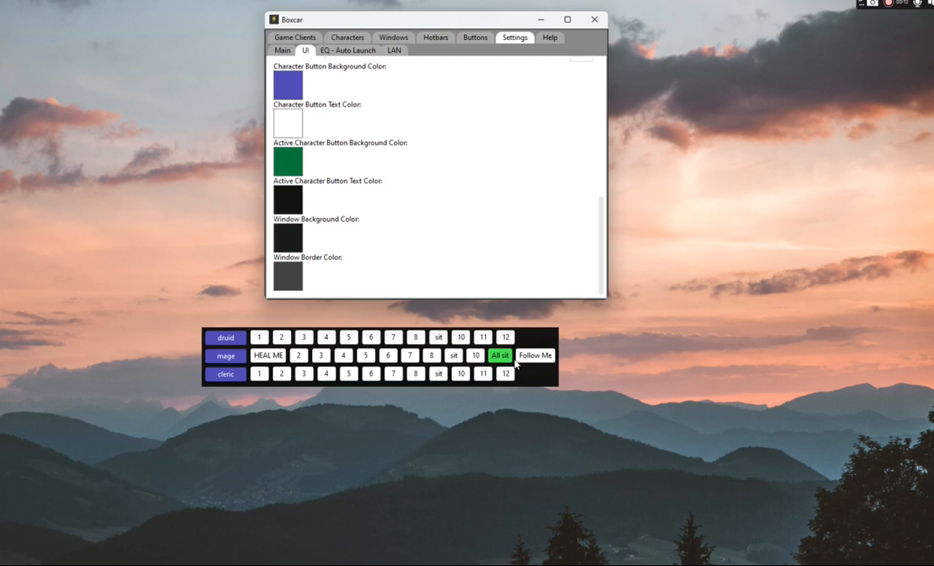
# - Set the window border thickness to 3.3 and the window border color to orange-red #FFE92F14
pyautogui.scroll(5, 411, 182)
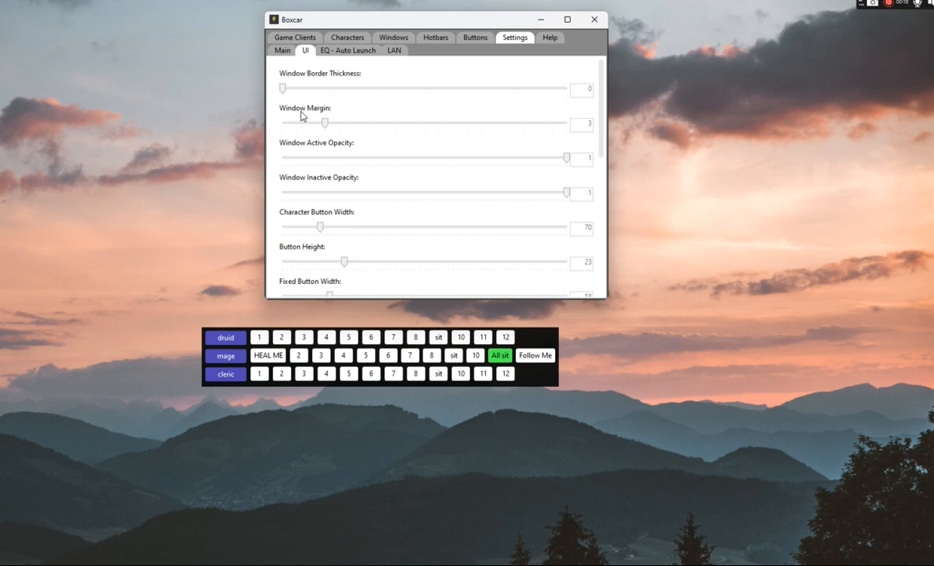
pyautogui.moveTo(283, 88); pyautogui.dragTo(562, 99)
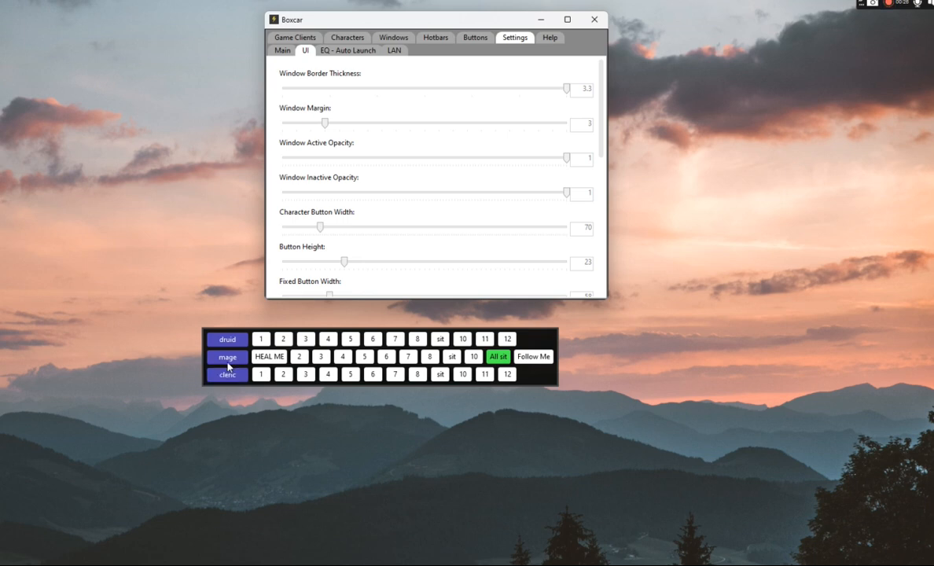
pyautogui.scroll(-10, 471, 194)
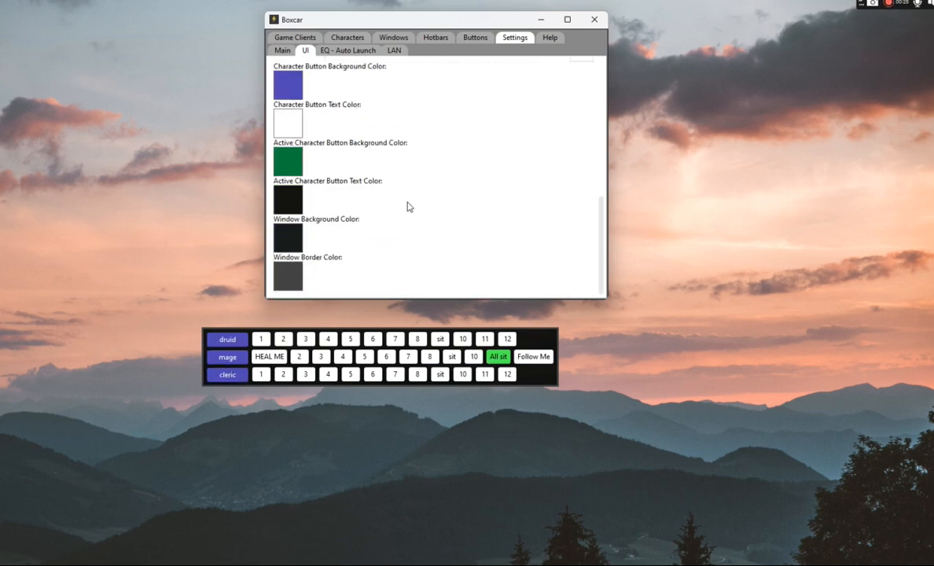
pyautogui.click(296, 278)
pyautogui.moveTo(24, 111); pyautogui.dragTo(187, 108)
pyautogui.moveTo(171, 164); pyautogui.dragTo(178, 163)
pyautogui.moveTo(183, 106)
pyautogui.mouseDown()
pyautogui.moveTo(160, 79)
pyautogui.moveTo(181, 119)
pyautogui.moveTo(151, 100)
pyautogui.moveTo(171, 113)
pyautogui.moveTo(162, 124)
pyautogui.moveTo(167, 154)
pyautogui.moveTo(182, 132)
pyautogui.moveTo(185, 158)
pyautogui.moveTo(167, 125)
pyautogui.moveTo(155, 136)
pyautogui.moveTo(176, 144)
pyautogui.moveTo(168, 148)
pyautogui.moveTo(150, 140)
pyautogui.moveTo(94, 147)
pyautogui.moveTo(174, 130)
pyautogui.mouseUp()
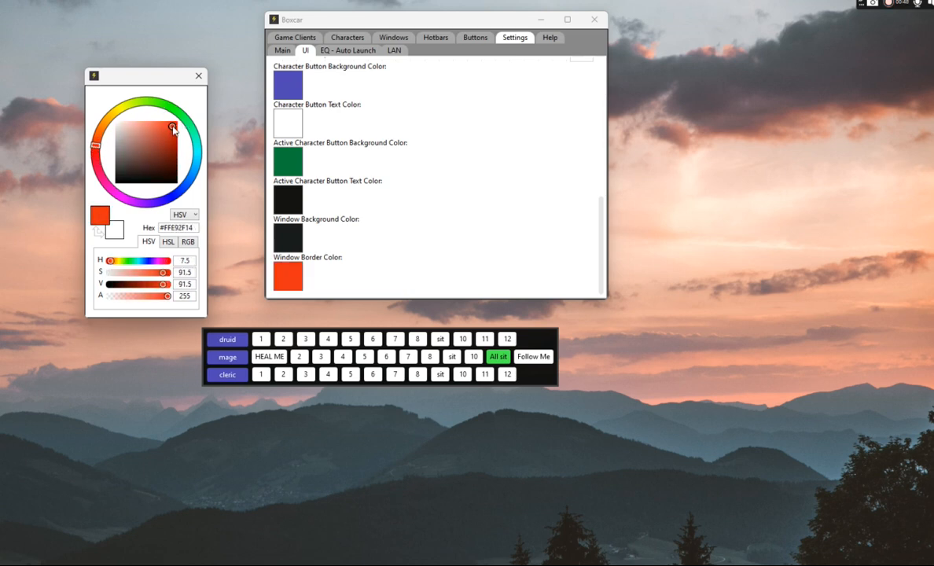
pyautogui.click(199, 81)
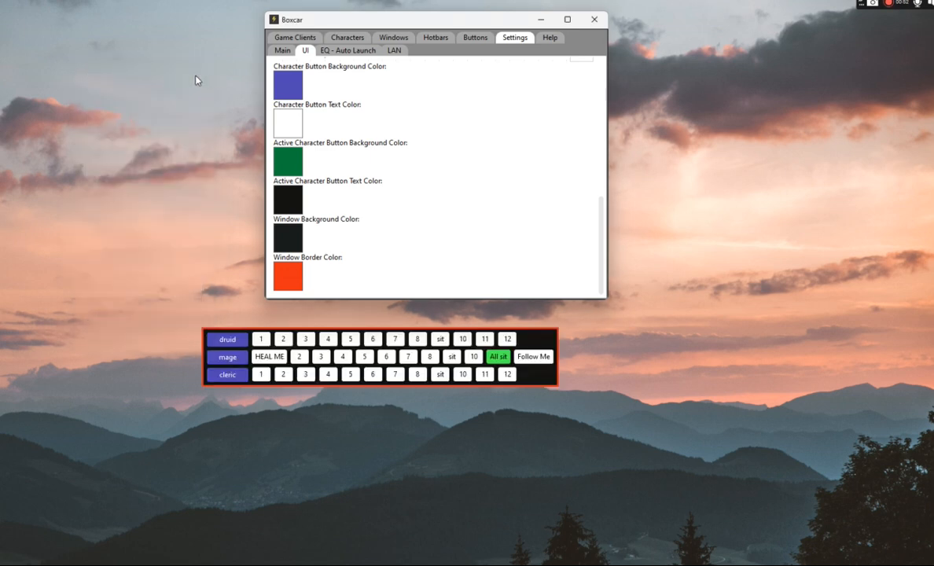
# - Set the window margin to 20 and move the hotbar window slightly down and to the left
pyautogui.scroll(10, 442, 178)
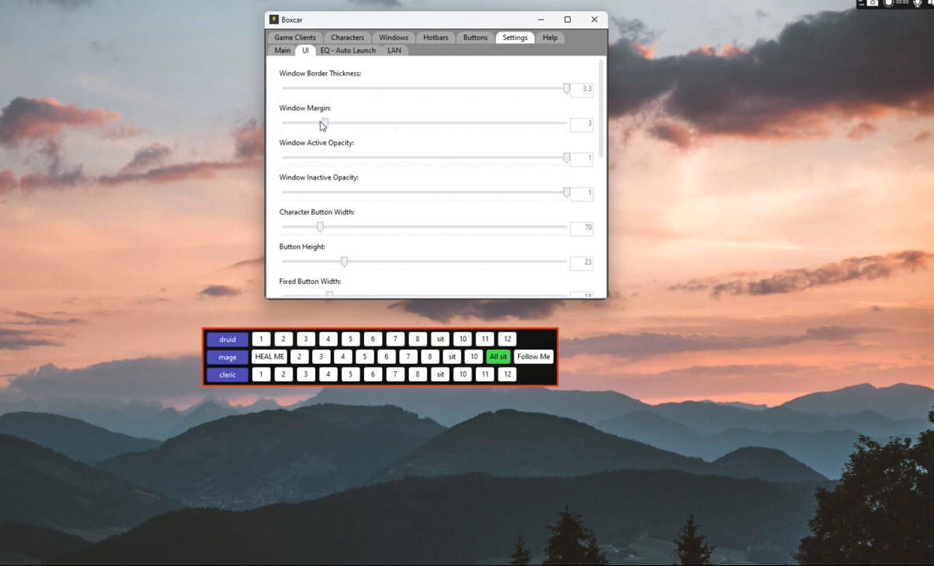
pyautogui.moveTo(328, 125); pyautogui.dragTo(579, 128)
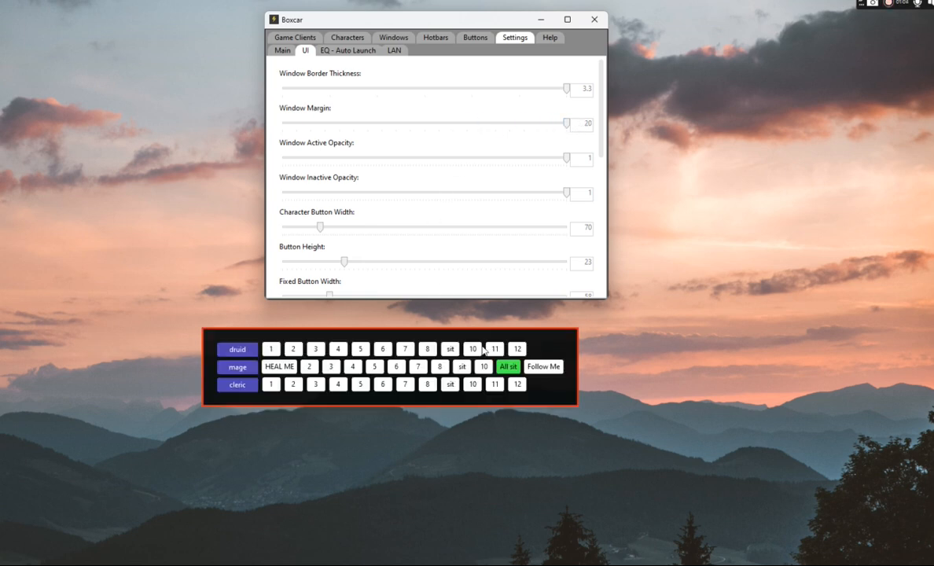
pyautogui.moveTo(206, 358); pyautogui.dragTo(179, 383)
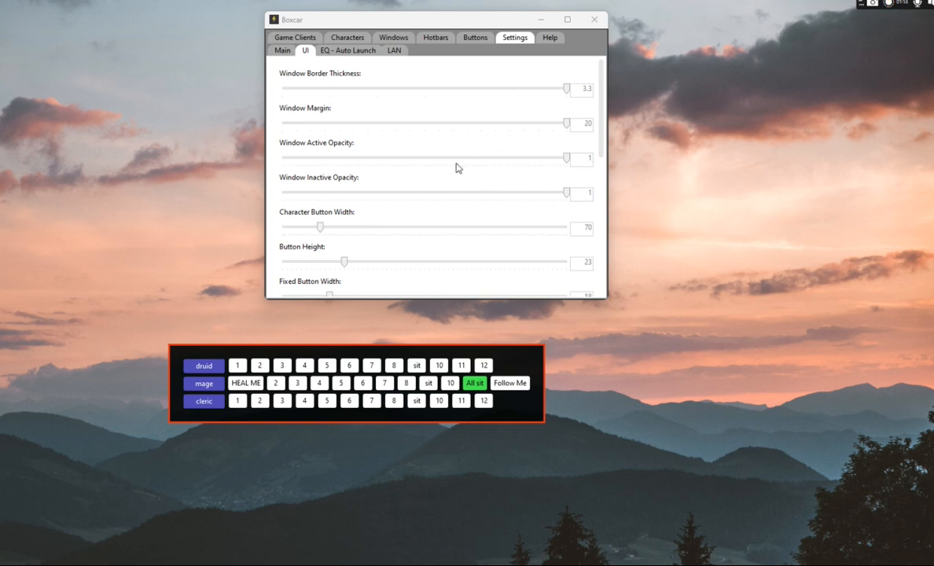
# - Try a window active opacity of 0.52 and a window inactive opacity of 0.01, restoring each to 1
pyautogui.moveTo(566, 160); pyautogui.dragTo(431, 167)
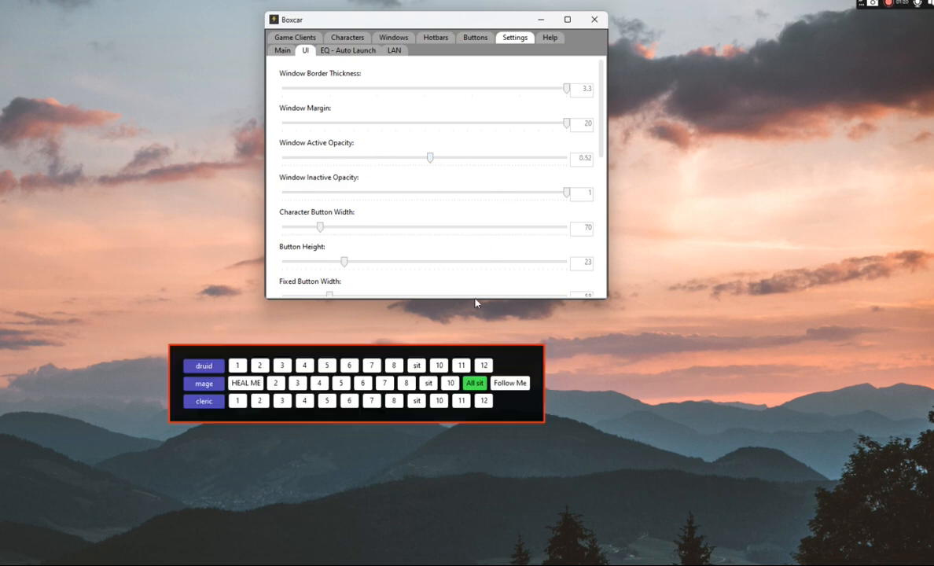
pyautogui.moveTo(433, 160); pyautogui.dragTo(601, 166)
pyautogui.moveTo(567, 195); pyautogui.dragTo(365, 199)
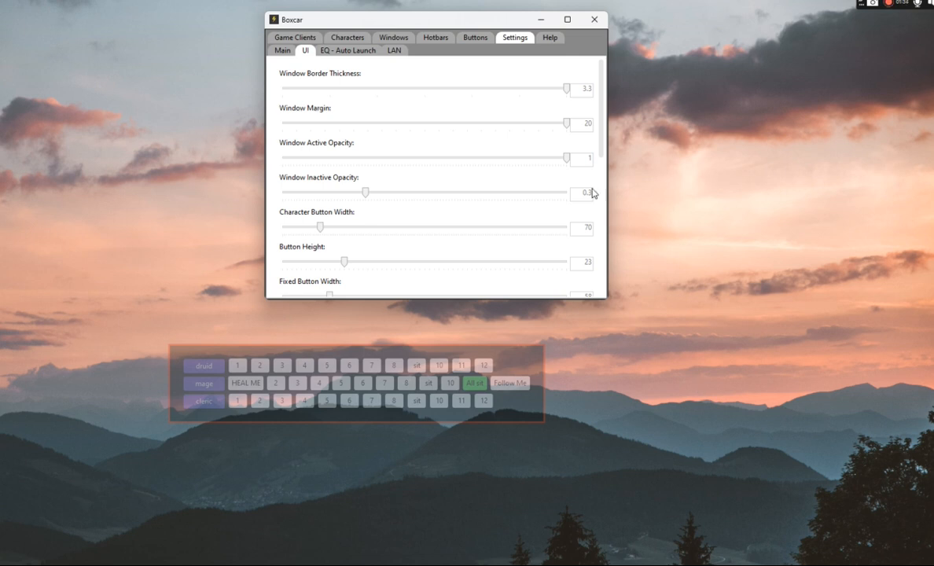
pyautogui.moveTo(368, 194); pyautogui.dragTo(281, 194)
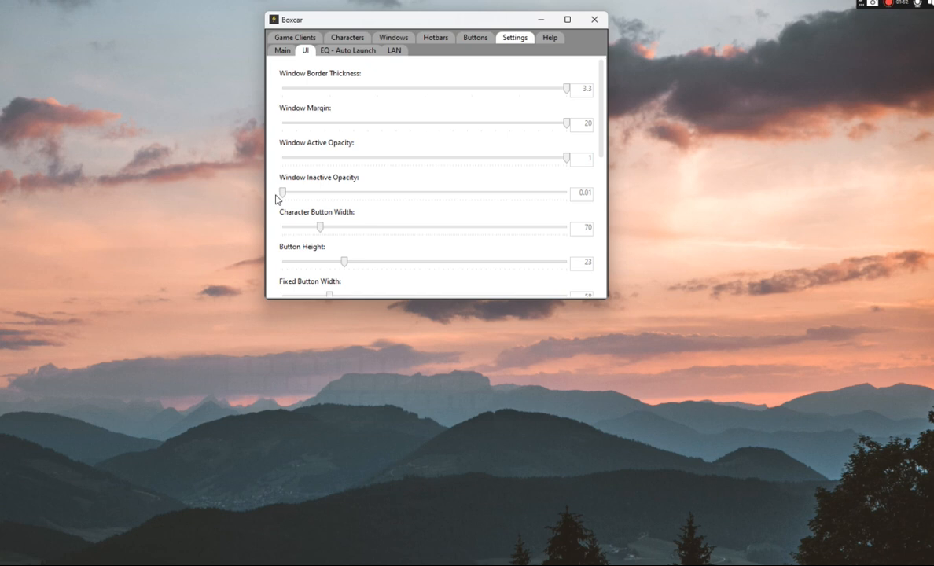
pyautogui.moveTo(414, 404)
pyautogui.moveTo(409, 383)
pyautogui.moveTo(283, 193); pyautogui.dragTo(576, 202)
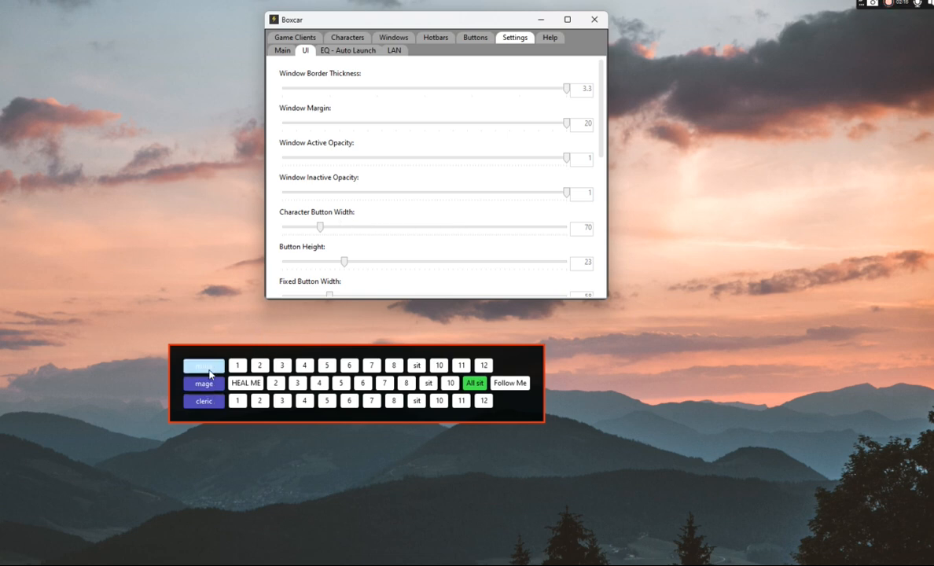
# - Set the character button width to 128 and the button height to 70
pyautogui.click(350, 228)
pyautogui.moveTo(368, 231); pyautogui.dragTo(432, 229)
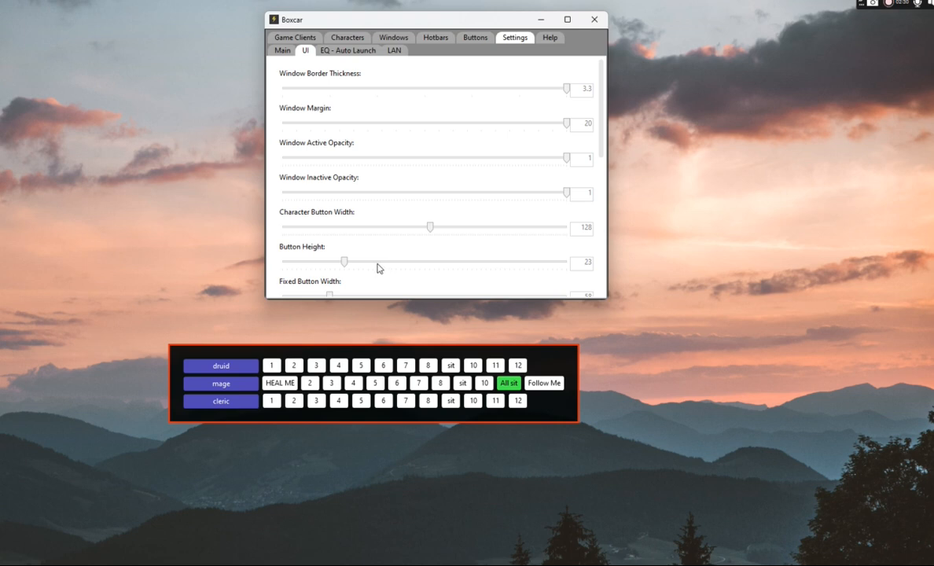
pyautogui.moveTo(344, 263); pyautogui.dragTo(565, 268)
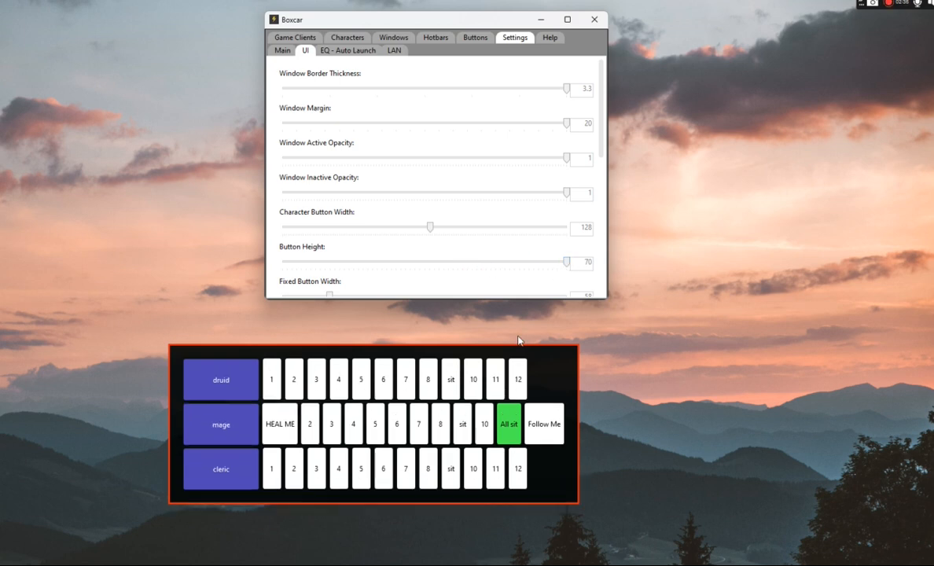
# - Enable the fixed button width, set it to 67, and reposition the hotbar window beneath the settings window
pyautogui.scroll(-2, 425, 267)
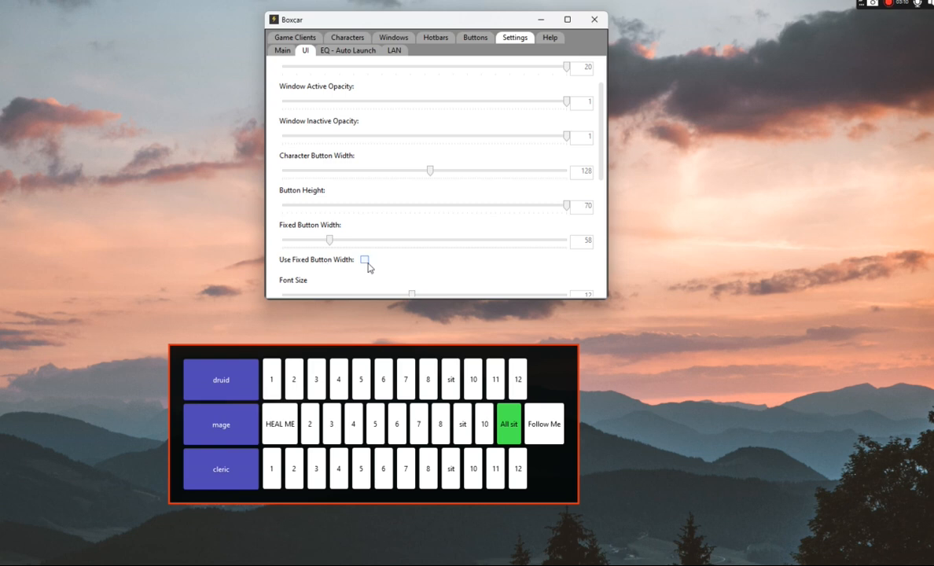
pyautogui.click(365, 260)
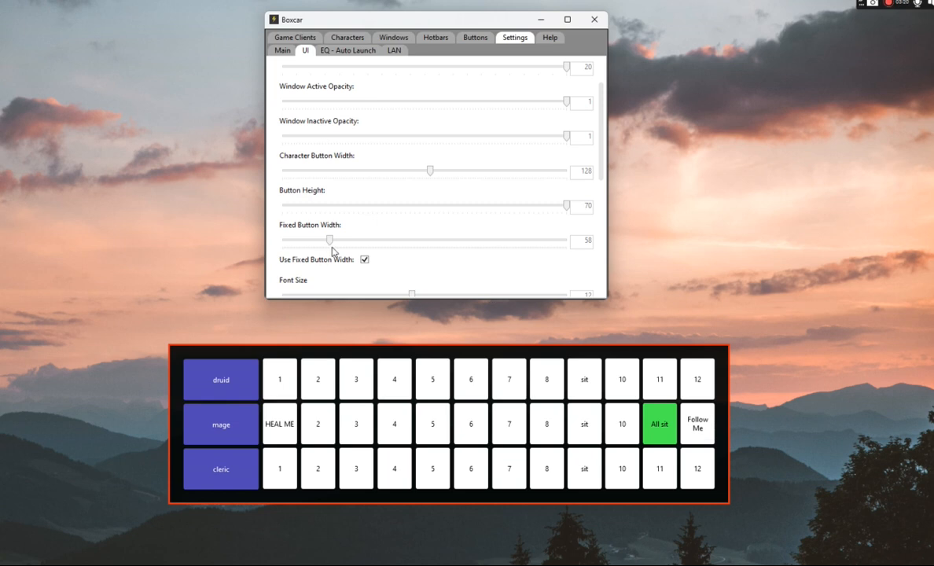
pyautogui.moveTo(330, 241); pyautogui.dragTo(387, 240)
pyautogui.moveTo(453, 353); pyautogui.dragTo(323, 331)
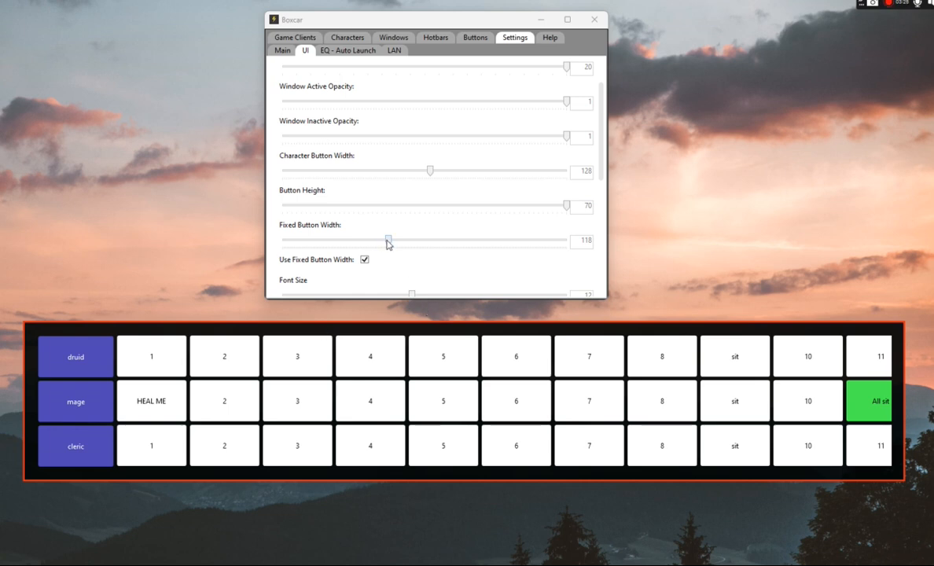
pyautogui.moveTo(387, 243); pyautogui.dragTo(367, 242)
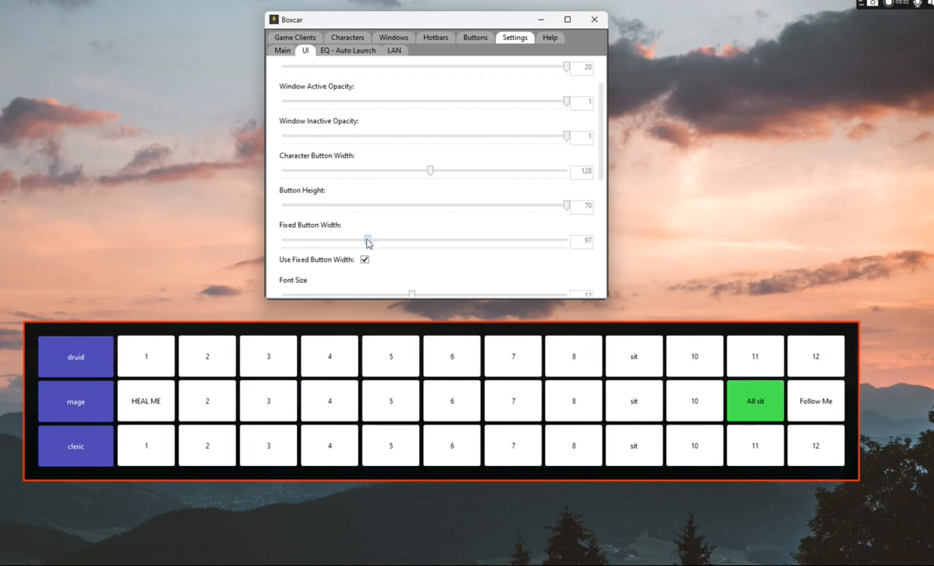
pyautogui.moveTo(367, 242); pyautogui.dragTo(336, 243)
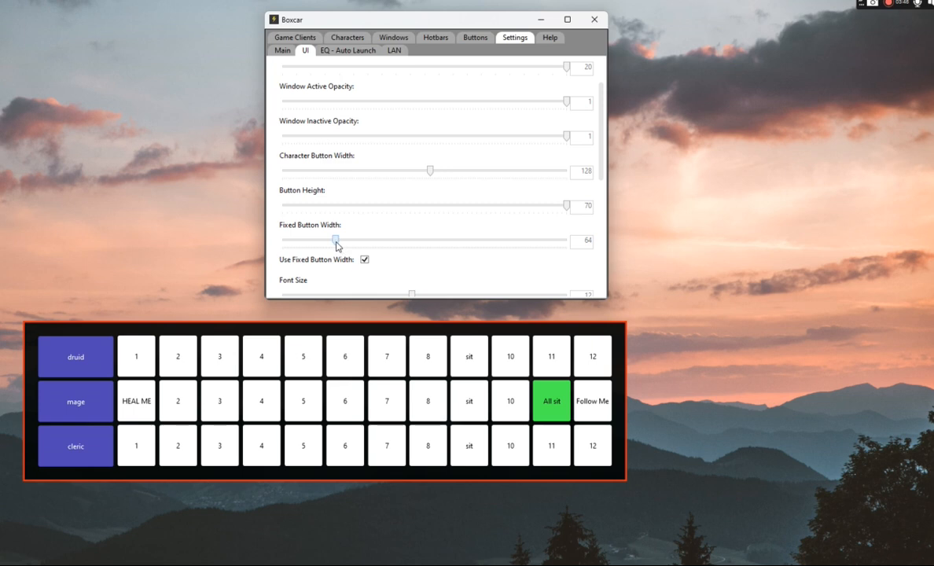
pyautogui.moveTo(368, 327); pyautogui.dragTo(484, 331)
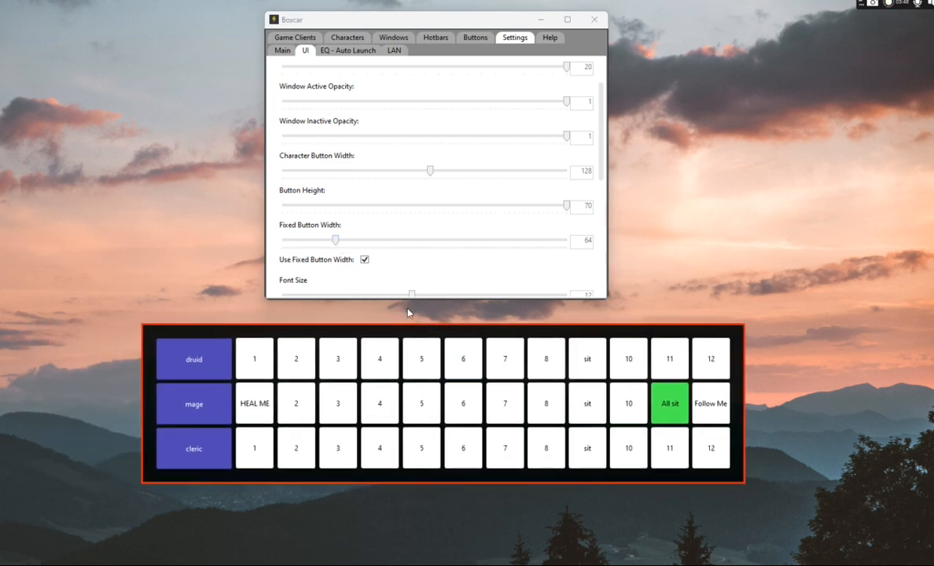
pyautogui.moveTo(335, 240)
pyautogui.mouseDown()
pyautogui.moveTo(323, 242)
pyautogui.moveTo(339, 240)
pyautogui.mouseUp()
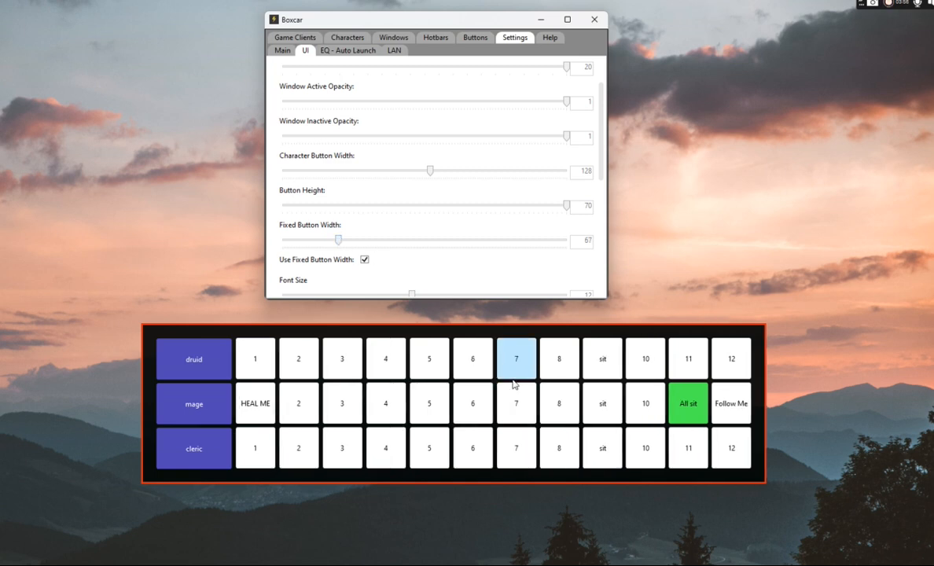
# - Set the font size to 17 and the button corner radius to 20
pyautogui.scroll(-2, 403, 240)
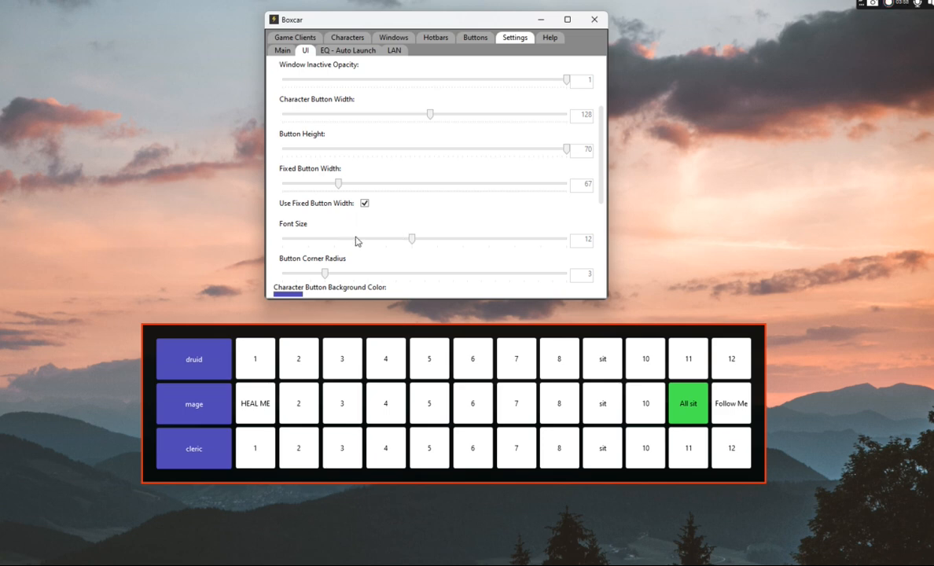
pyautogui.moveTo(413, 243); pyautogui.dragTo(553, 246)
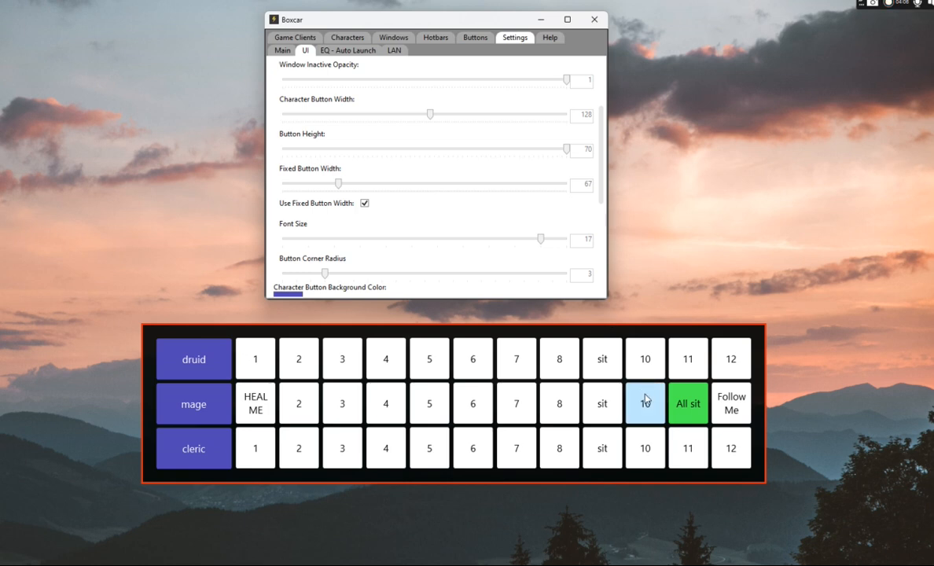
pyautogui.scroll(-1, 369, 245)
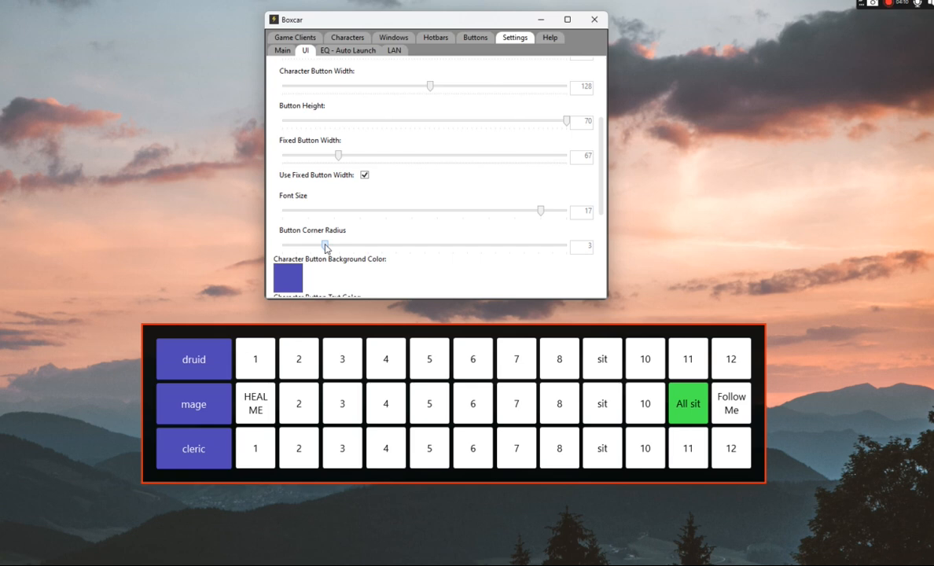
pyautogui.moveTo(327, 247); pyautogui.dragTo(582, 258)
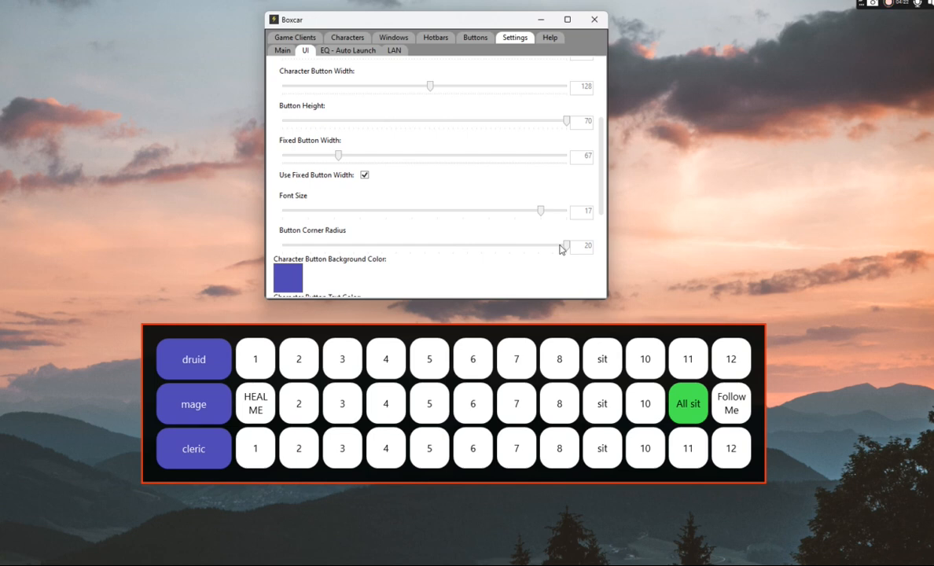
# - Try a button height of 10 and restore it to 70
pyautogui.scroll(-1, 423, 189)
pyautogui.scroll(5, 434, 195)
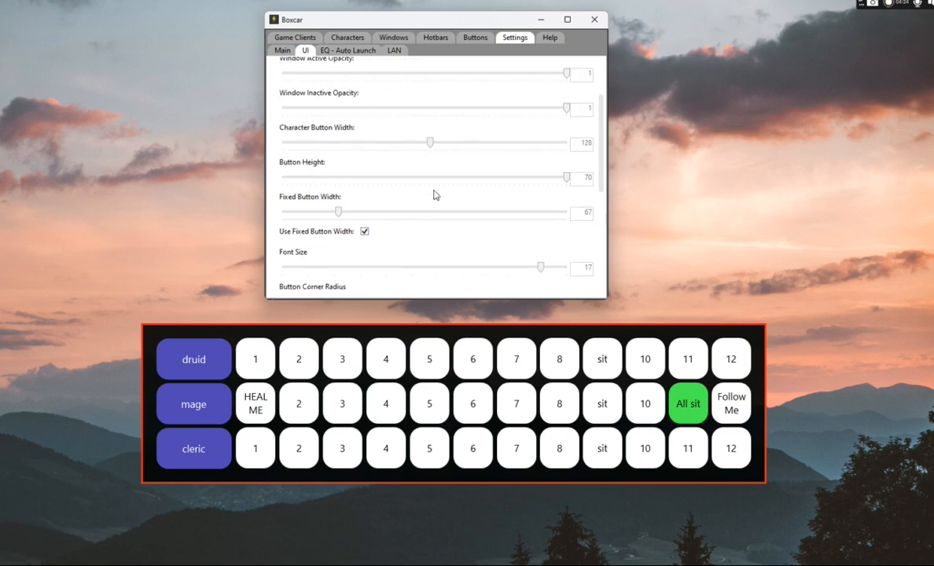
pyautogui.scroll(1, 439, 194)
pyautogui.scroll(-2, 444, 196)
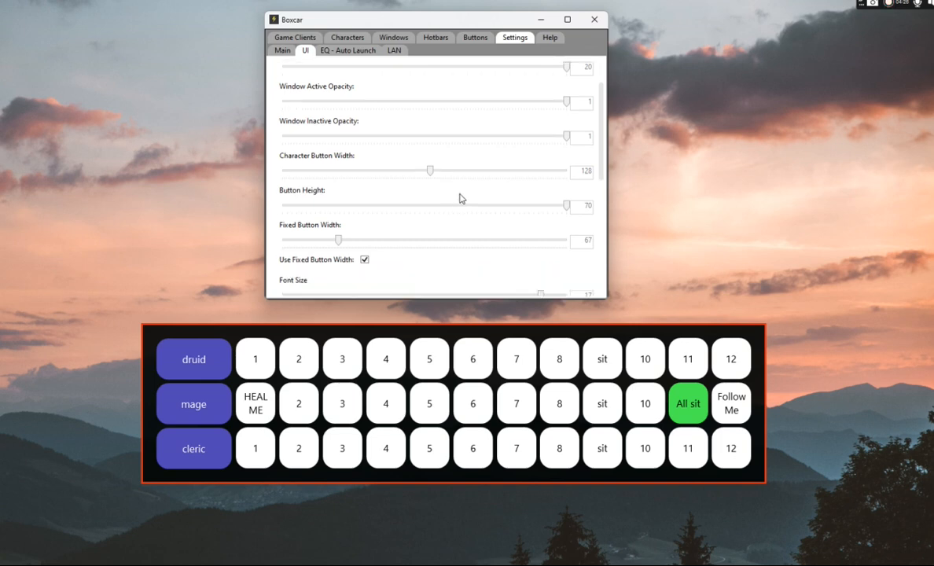
pyautogui.moveTo(566, 206); pyautogui.dragTo(250, 211)
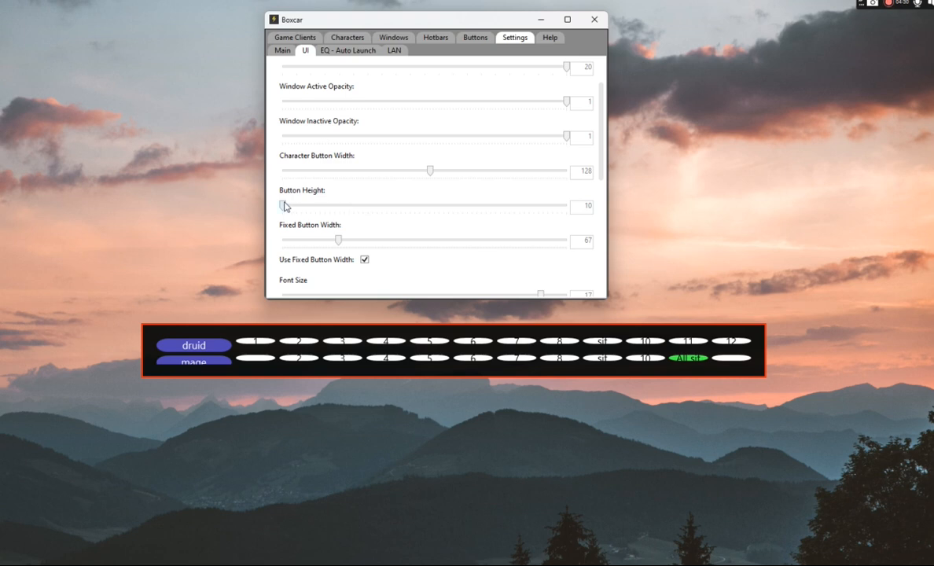
pyautogui.moveTo(283, 207); pyautogui.dragTo(575, 219)
# - Reduce the button corner radius to 13
pyautogui.scroll(-4, 491, 221)
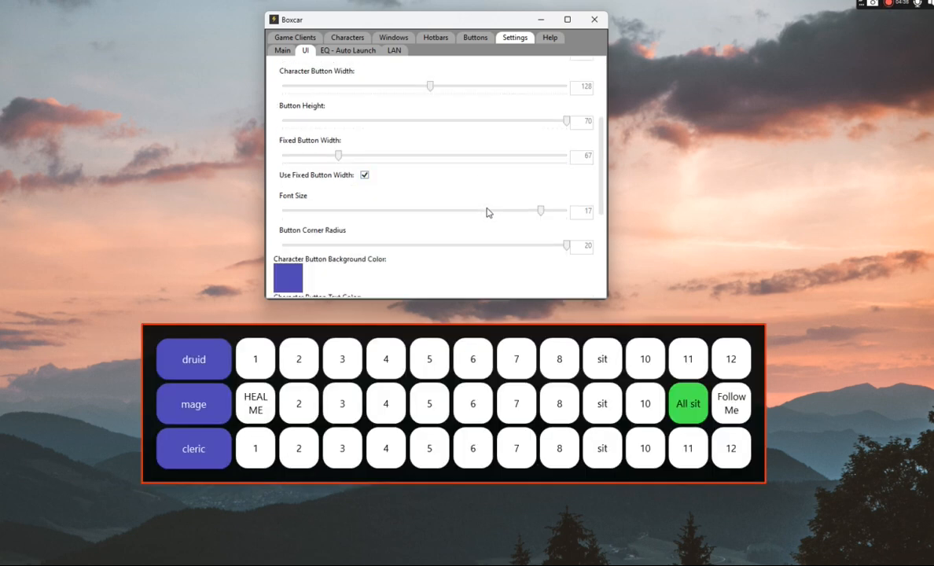
pyautogui.scroll(1, 488, 213)
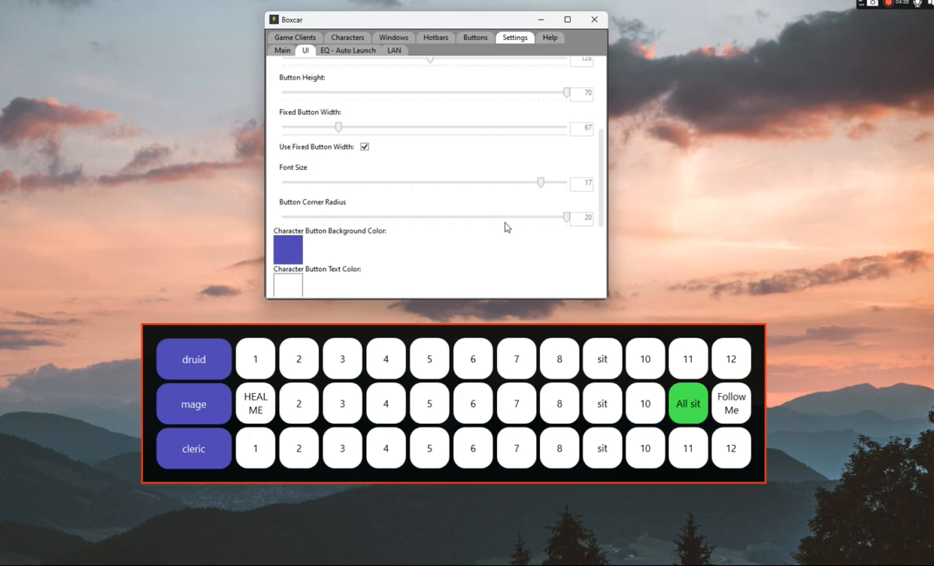
pyautogui.moveTo(566, 219); pyautogui.dragTo(467, 217)
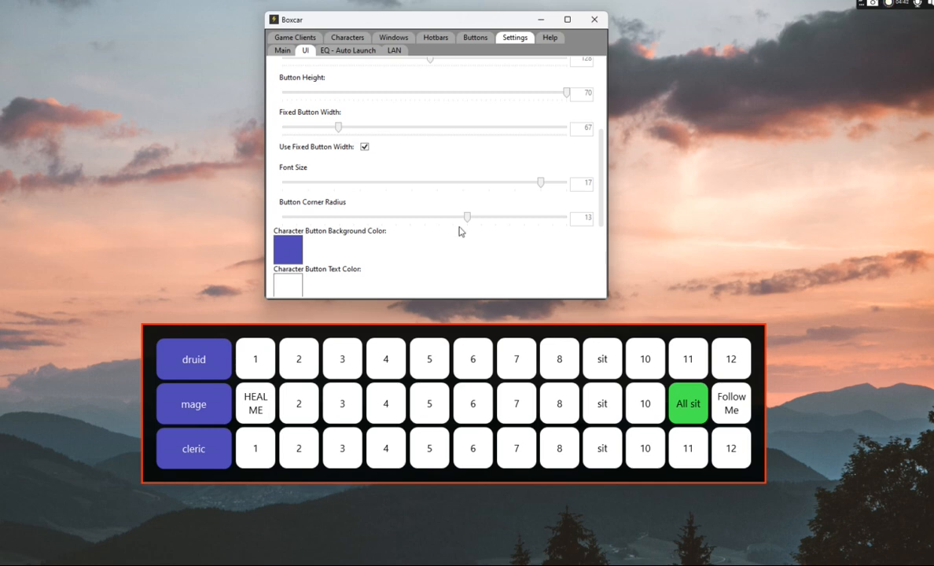
# - Choose dark blue #FF262E63 as the character button background color
pyautogui.scroll(-1, 389, 167)
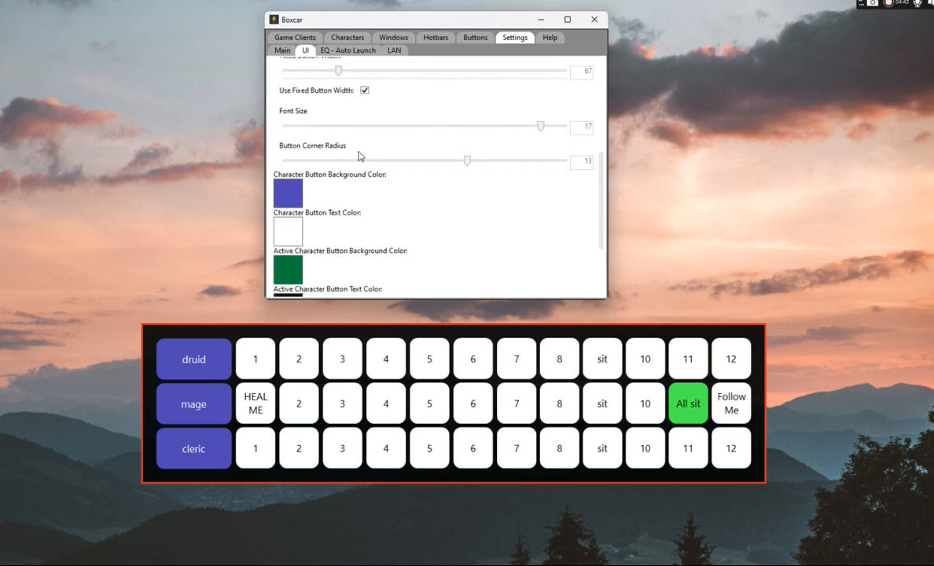
pyautogui.click(292, 195)
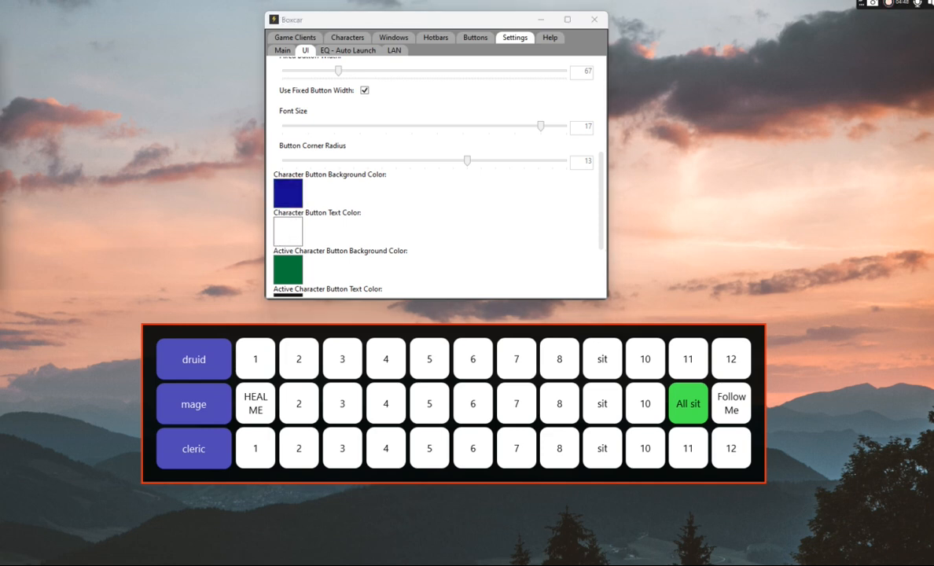
pyautogui.moveTo(217, 66); pyautogui.dragTo(179, 52)
pyautogui.click(173, 109)
pyautogui.moveTo(173, 109)
pyautogui.mouseDown()
pyautogui.moveTo(141, 111)
pyautogui.moveTo(157, 146)
pyautogui.moveTo(164, 135)
pyautogui.mouseUp()
pyautogui.moveTo(178, 173)
pyautogui.mouseDown()
pyautogui.moveTo(182, 156)
pyautogui.moveTo(189, 167)
pyautogui.mouseUp()
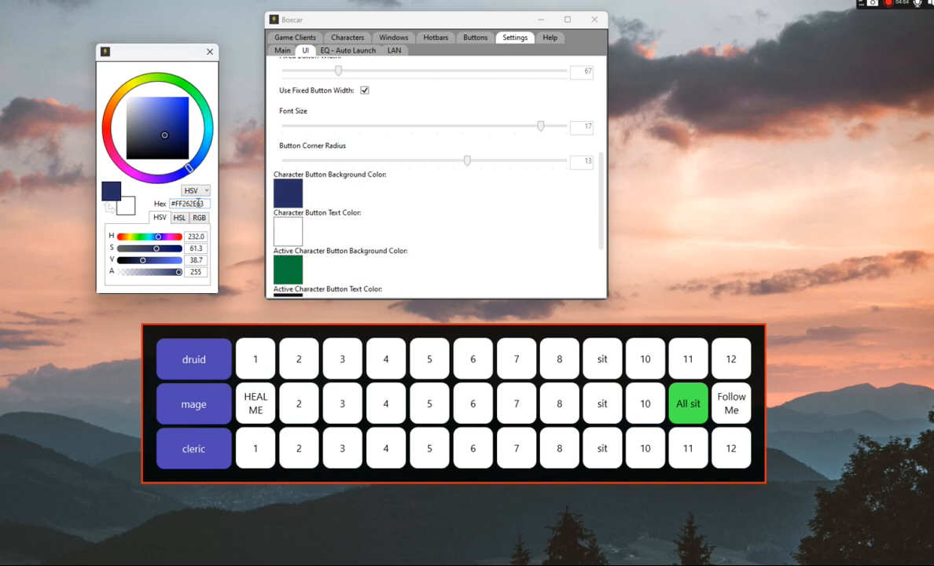
# - Try the hex codes #0000000 and #FFFFFFFF for the character button background color
pyautogui.moveTo(204, 203); pyautogui.dragTo(174, 204)
pyautogui.write('0000000')
pyautogui.press('Return')
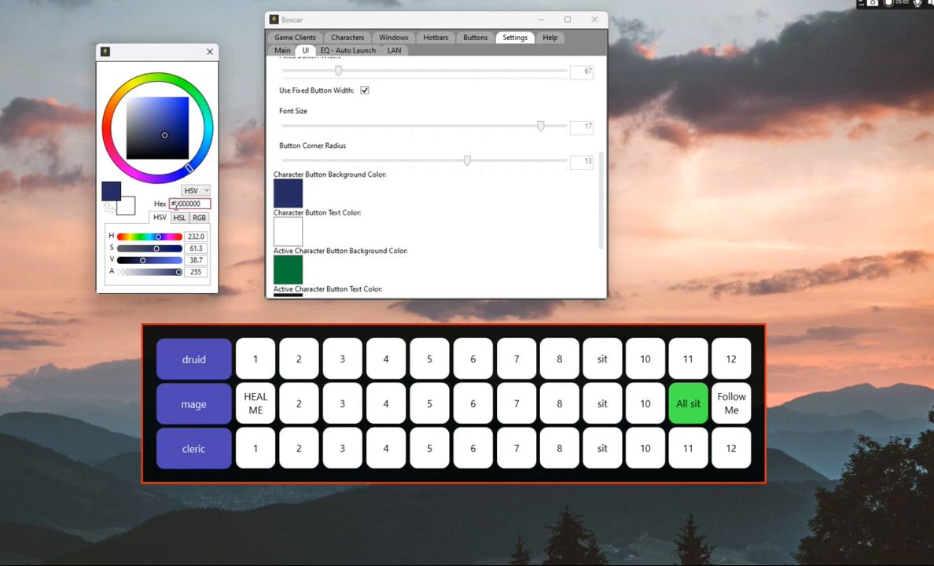
pyautogui.moveTo(175, 203); pyautogui.dragTo(187, 205)
pyautogui.write('ffffffff')
pyautogui.press('Return')
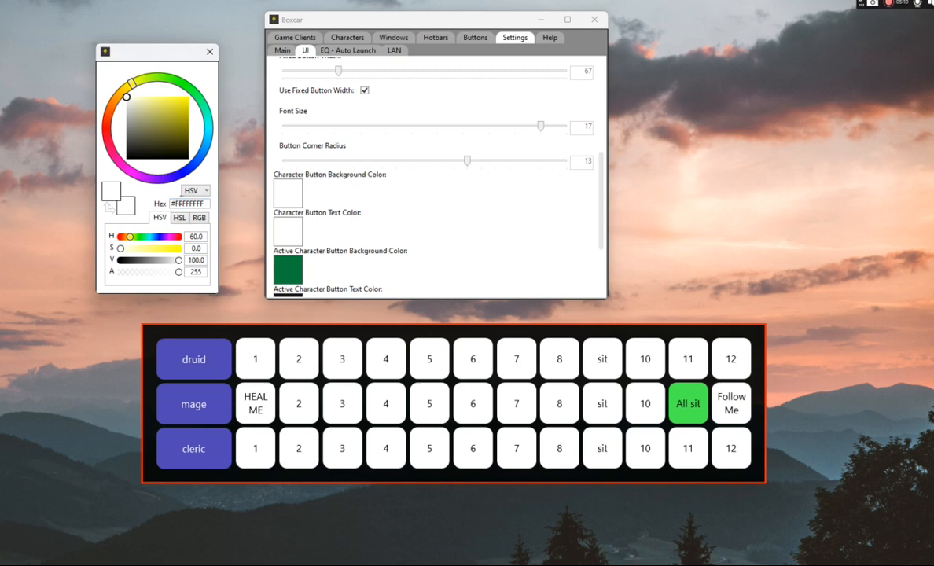
# - Choose dark olive #FF656520 as the character button background color and close the color picker
pyautogui.click(175, 108)
pyautogui.moveTo(175, 108); pyautogui.dragTo(162, 135)
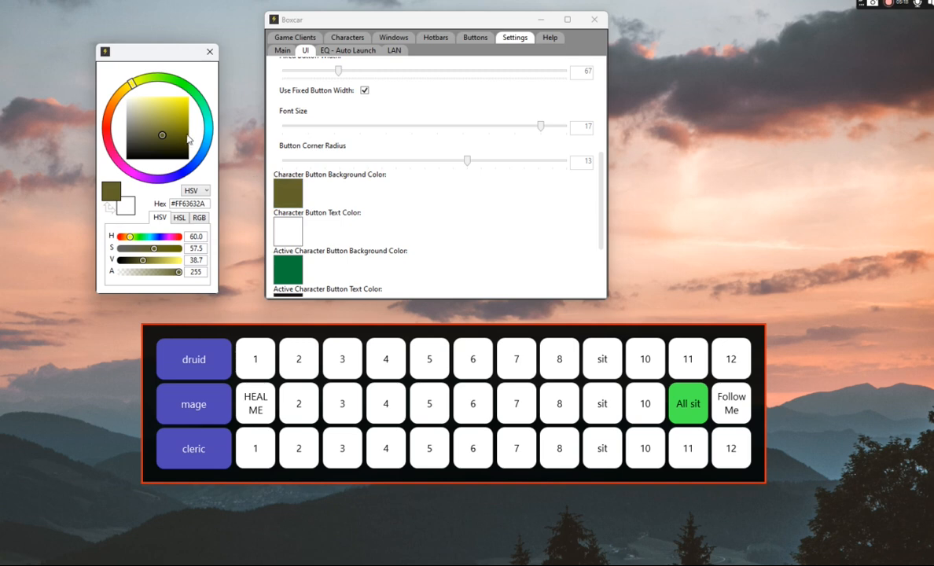
pyautogui.moveTo(172, 123)
pyautogui.mouseDown()
pyautogui.moveTo(176, 108)
pyautogui.moveTo(168, 134)
pyautogui.mouseUp()
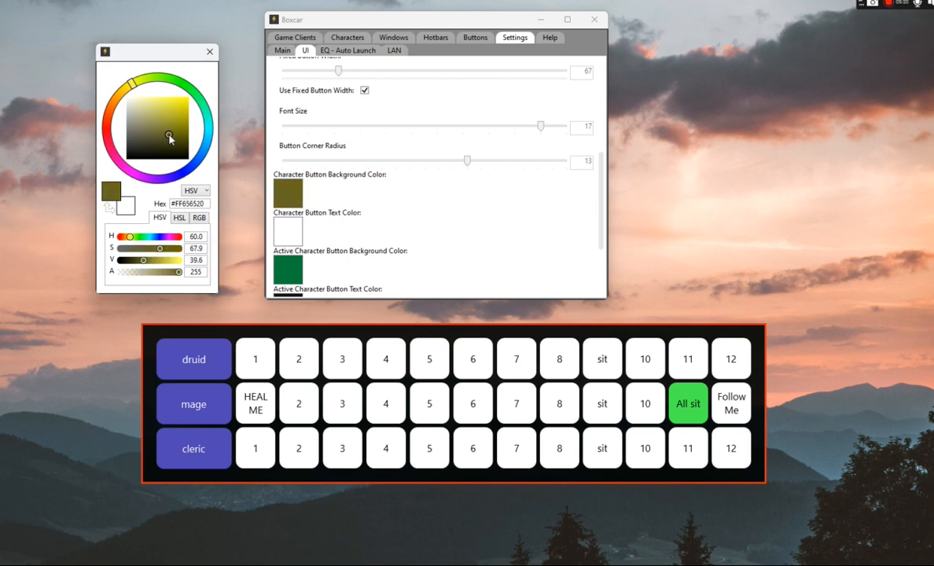
pyautogui.click(210, 53)
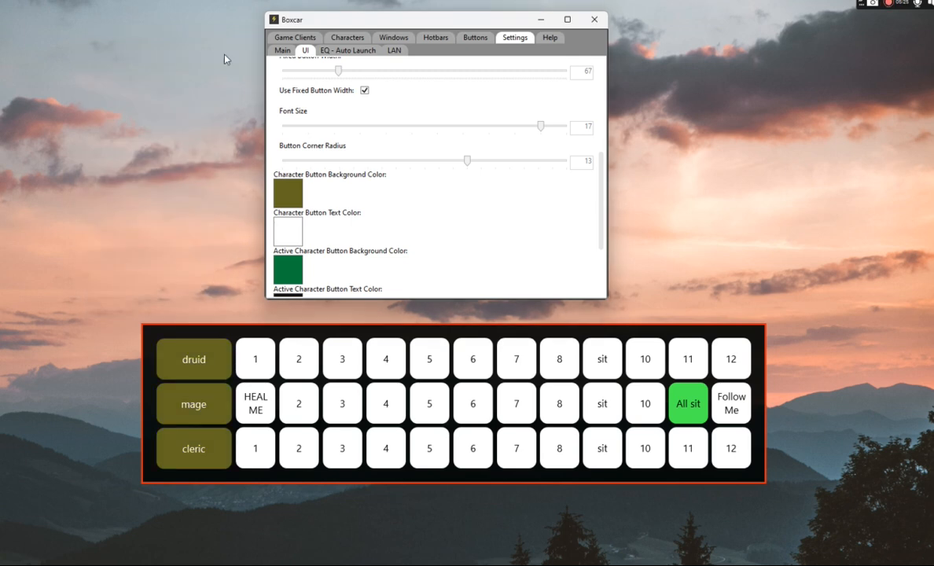
# - Choose a medium-dark cyan blue as the character button text color and close the color picker
pyautogui.click(289, 232)
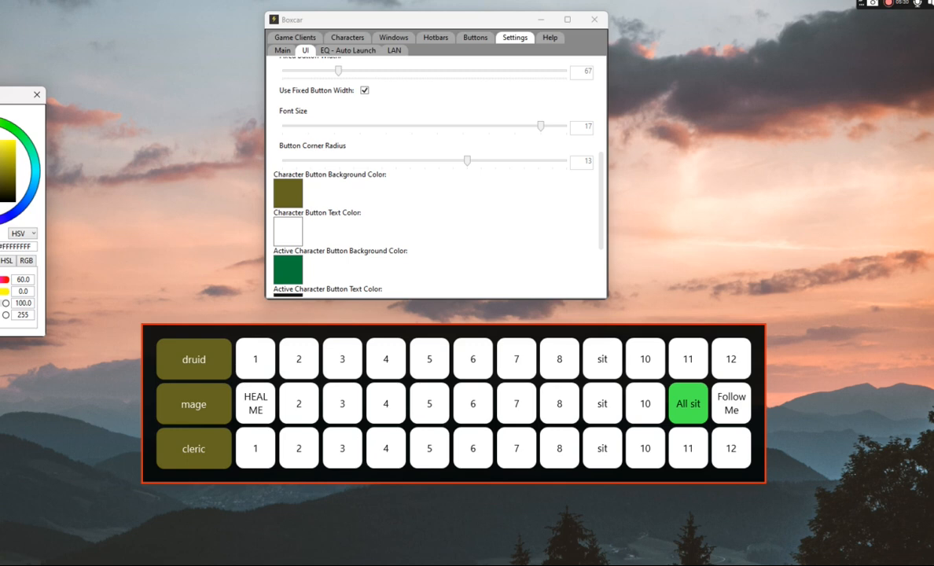
pyautogui.moveTo(16, 94); pyautogui.dragTo(131, 67)
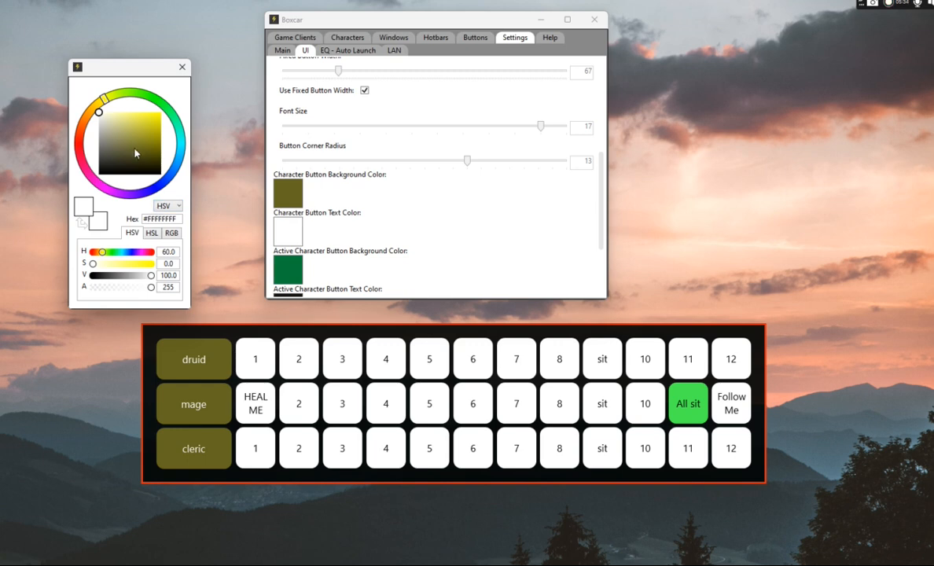
pyautogui.click(177, 142)
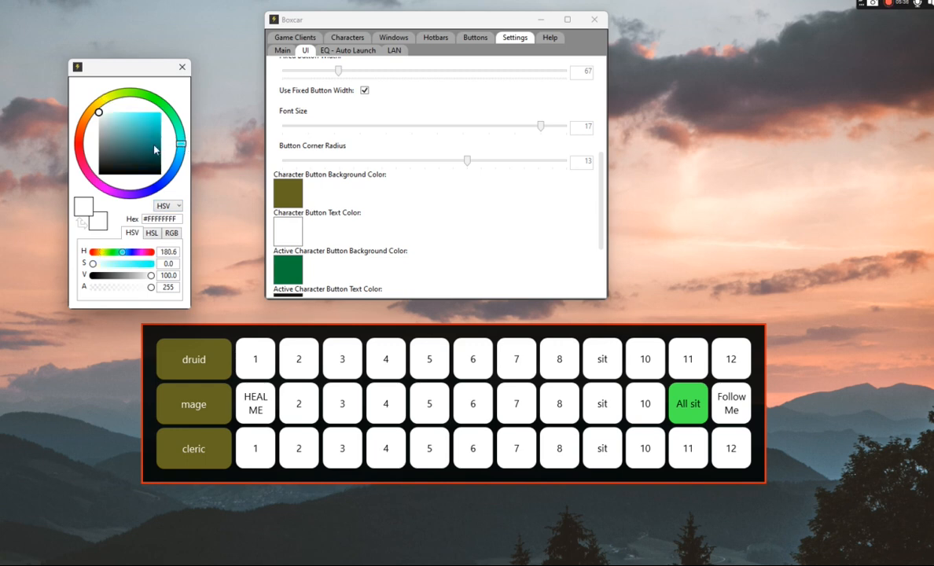
pyautogui.click(151, 138)
pyautogui.click(181, 67)
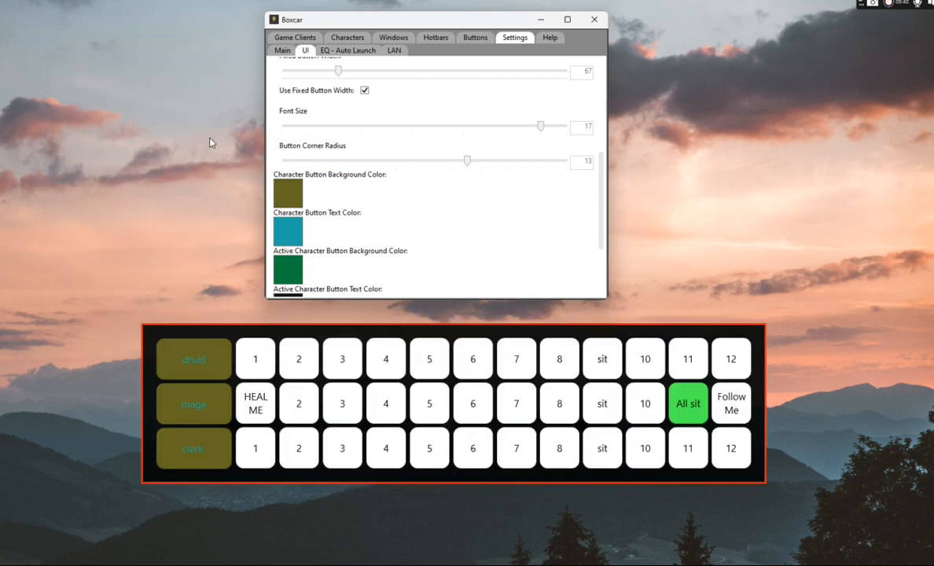
# - Choose teal #E82DC8A1 as the window background color and close the color picker
pyautogui.scroll(-3, 323, 246)
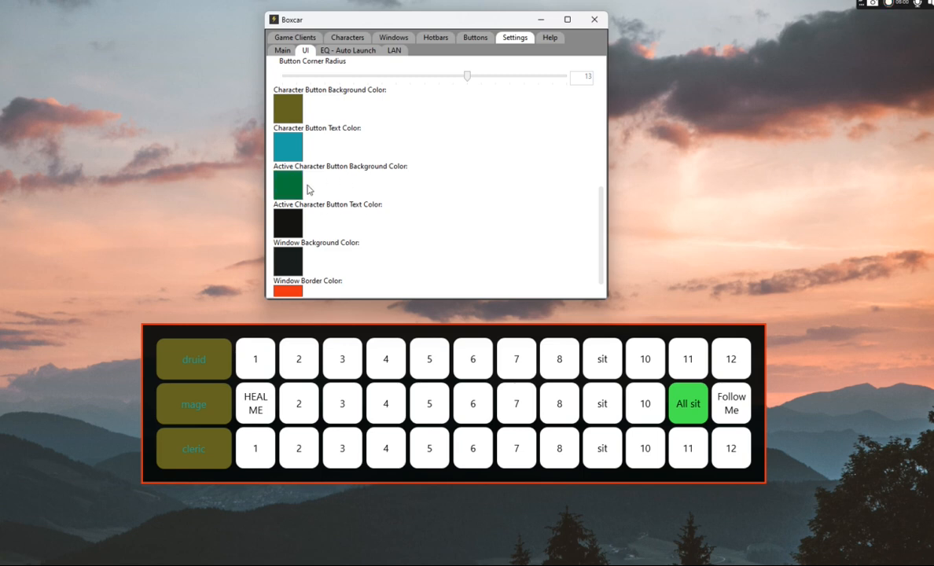
pyautogui.scroll(-1, 298, 220)
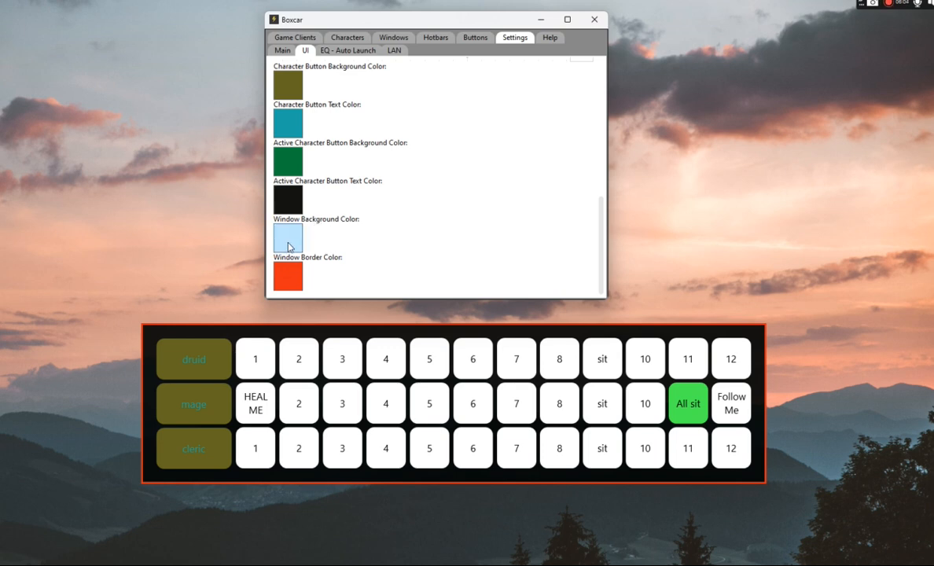
pyautogui.click(287, 246)
pyautogui.moveTo(36, 141); pyautogui.dragTo(177, 62)
pyautogui.moveTo(187, 102)
pyautogui.mouseDown()
pyautogui.moveTo(195, 115)
pyautogui.moveTo(175, 107)
pyautogui.mouseUp()
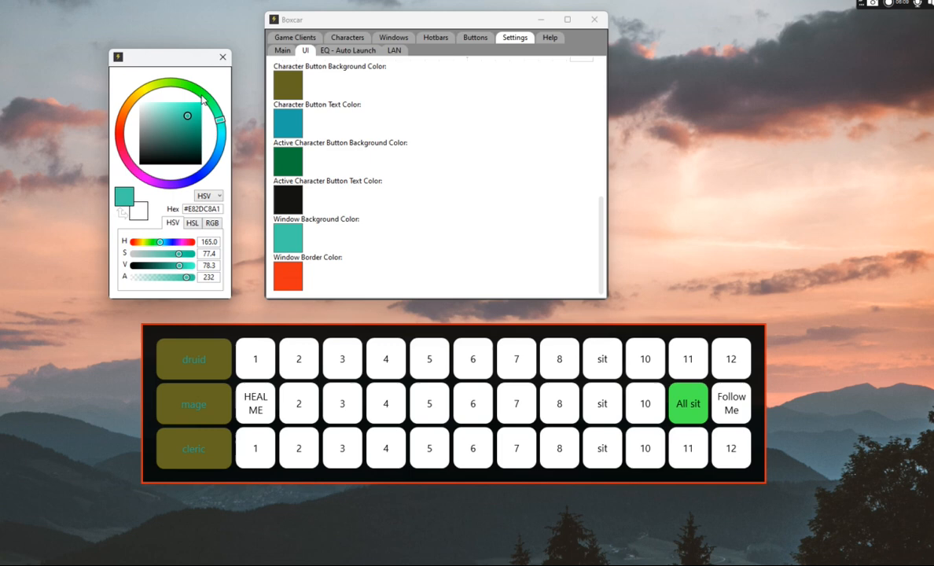
pyautogui.click(223, 57)
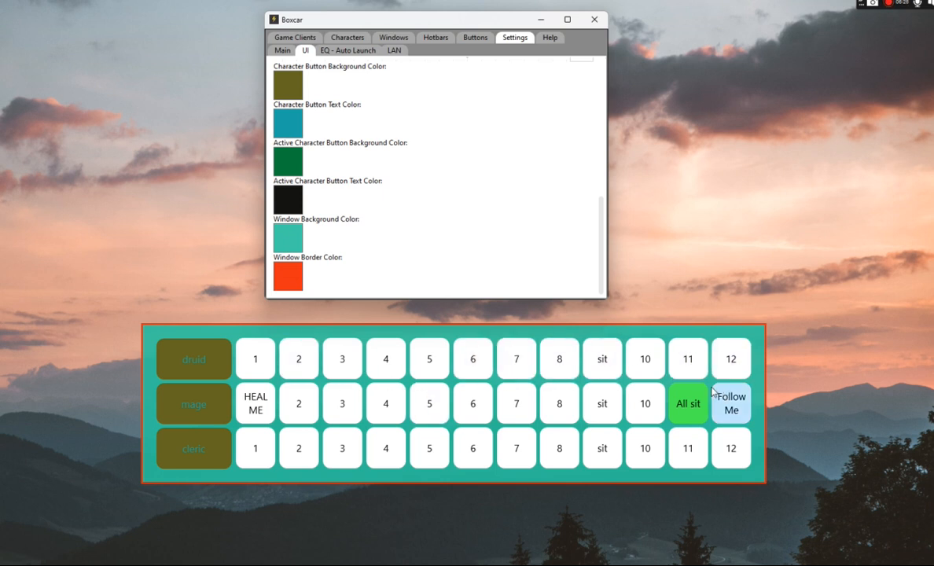
# - Give button 5 in the druid row the title Backstab and save it
pyautogui.rightClick(426, 361)
pyautogui.click(450, 373)
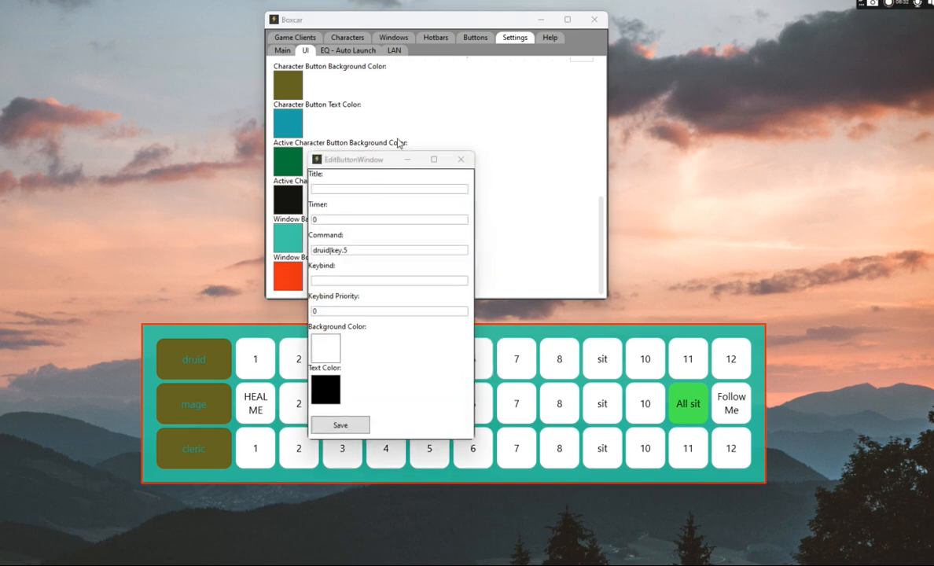
pyautogui.moveTo(371, 158); pyautogui.dragTo(621, 71)
pyautogui.click(617, 98)
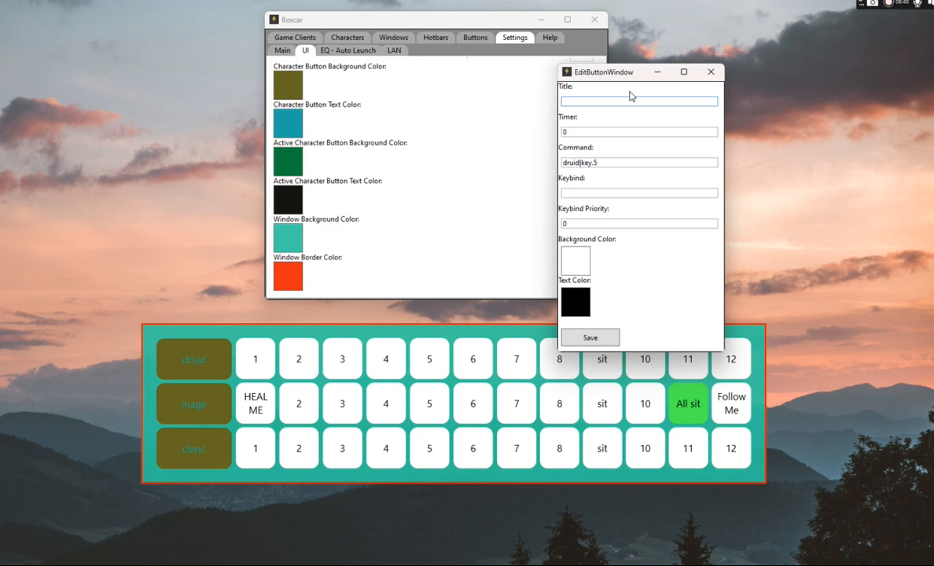
pyautogui.write('Backstab')
pyautogui.click(592, 336)
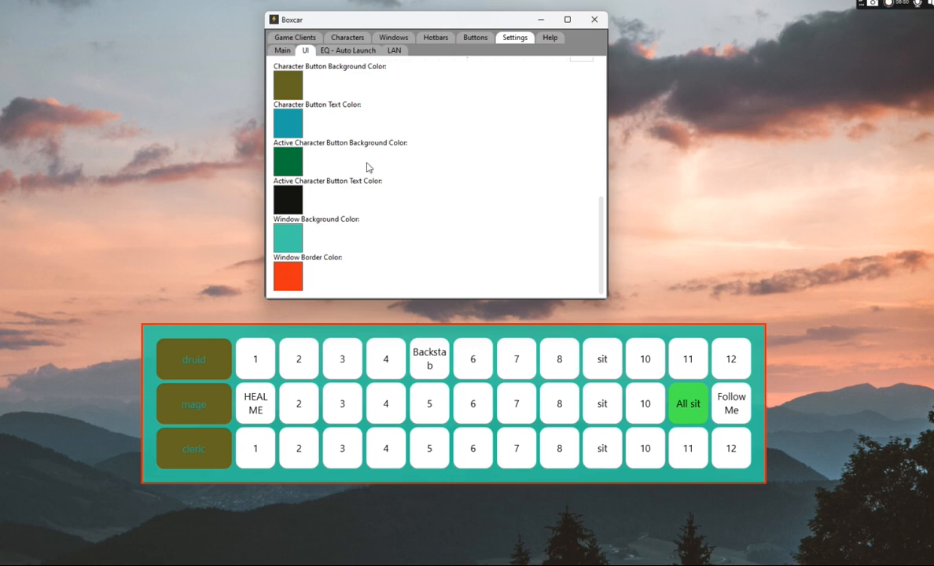
# - Increase the fixed button width to 77
pyautogui.scroll(3, 435, 239)
pyautogui.scroll(-1, 435, 239)
pyautogui.scroll(3, 434, 241)
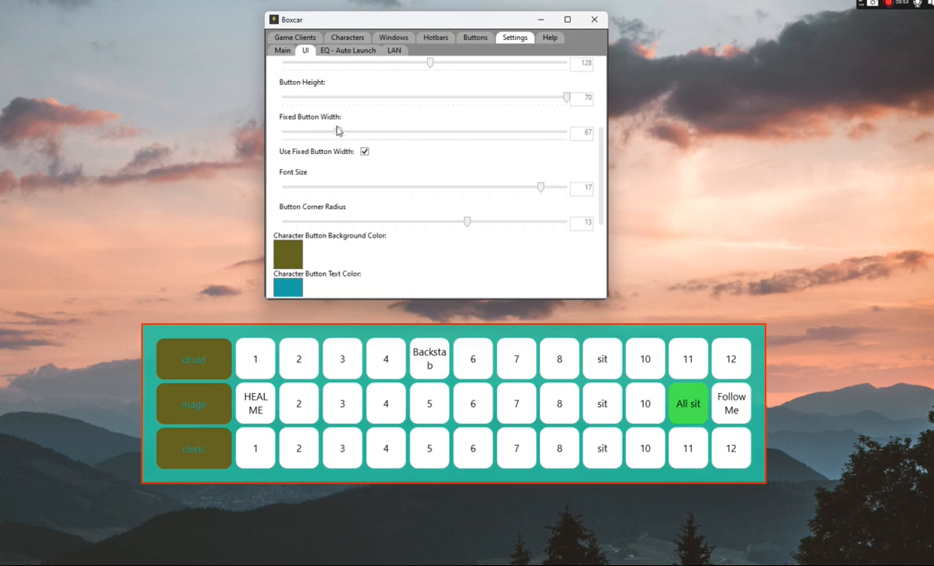
pyautogui.moveTo(339, 131); pyautogui.dragTo(351, 133)
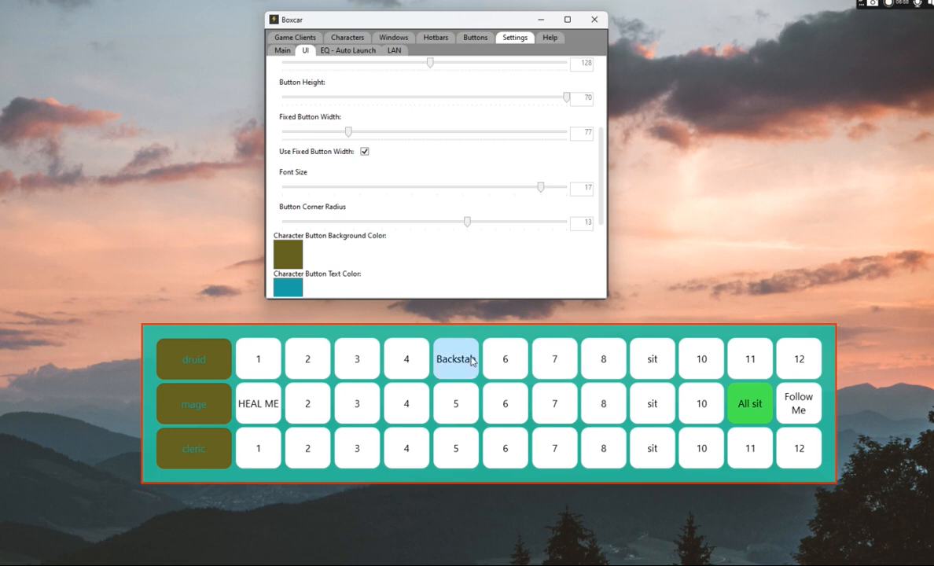
# - Edit the Backstab button and choose muted red #FF9A3C52 as its background color
pyautogui.scroll(-4, 476, 196)
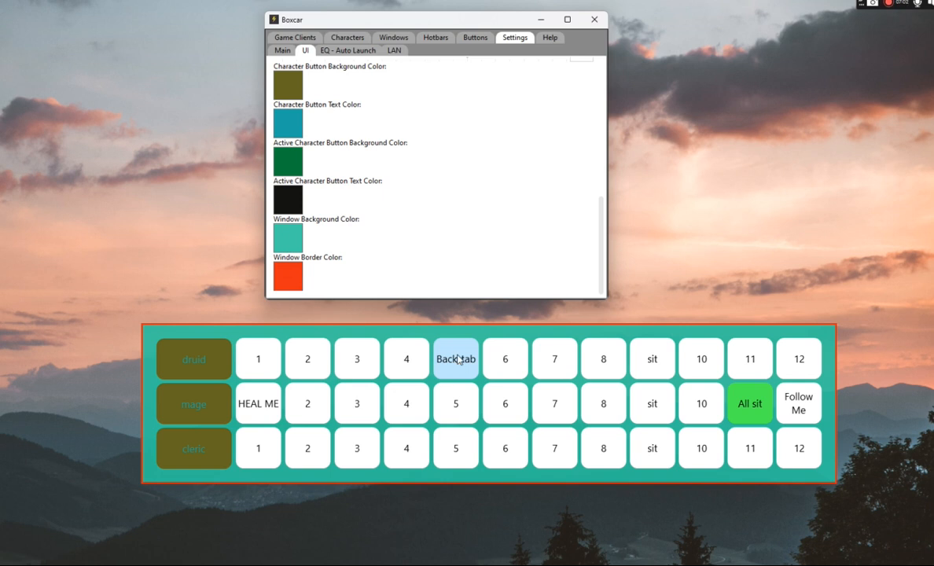
pyautogui.rightClick(459, 359)
pyautogui.click(480, 366)
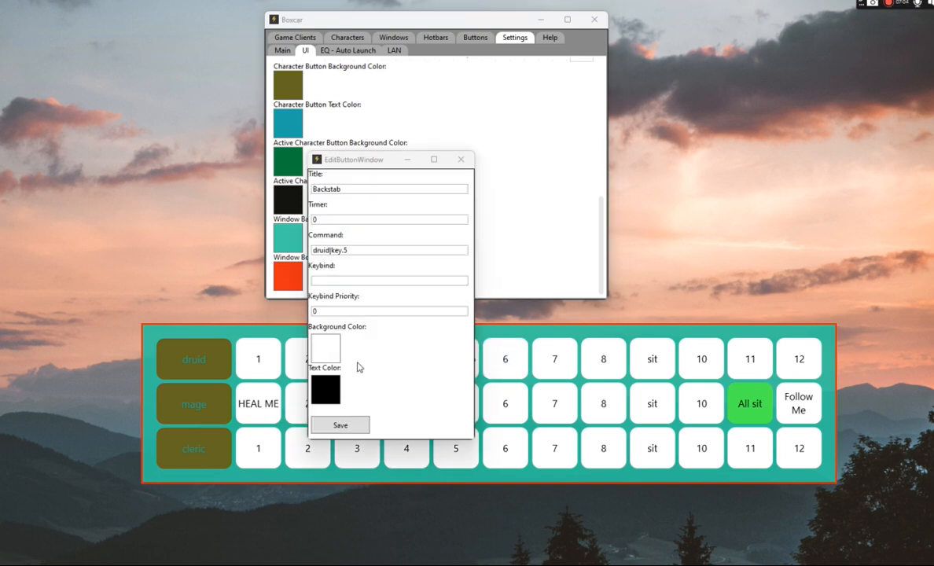
pyautogui.click(324, 343)
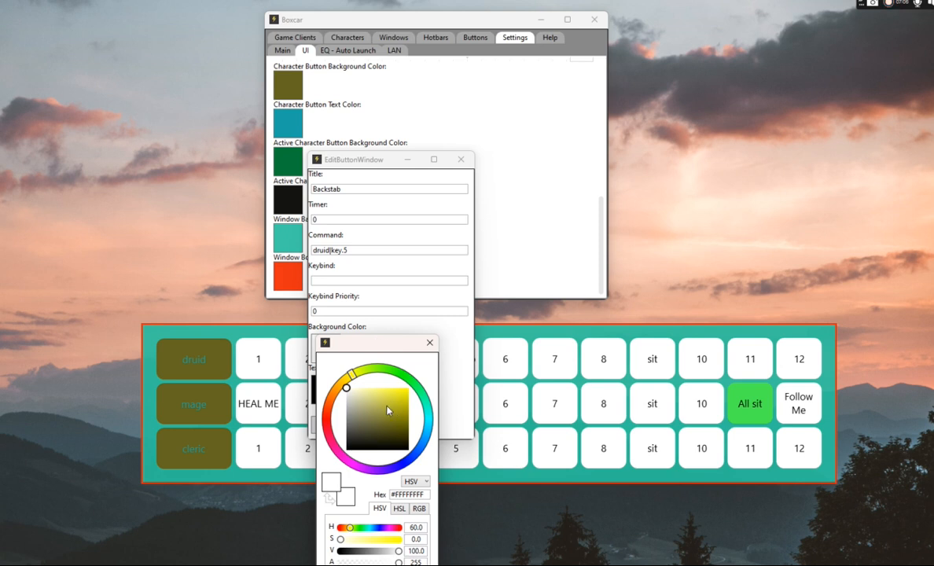
pyautogui.moveTo(324, 378)
pyautogui.mouseDown()
pyautogui.moveTo(305, 402)
pyautogui.moveTo(343, 425)
pyautogui.mouseUp()
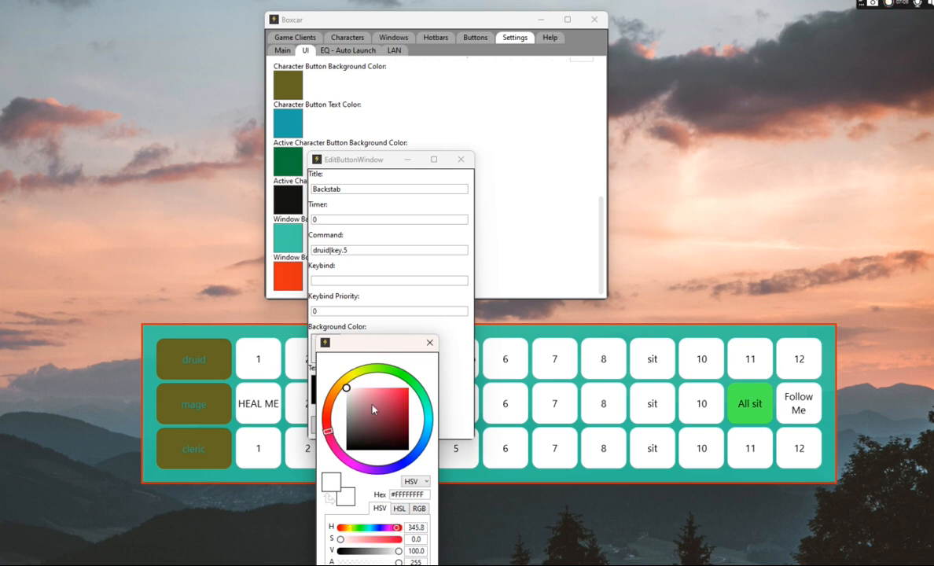
pyautogui.moveTo(347, 388); pyautogui.dragTo(386, 417)
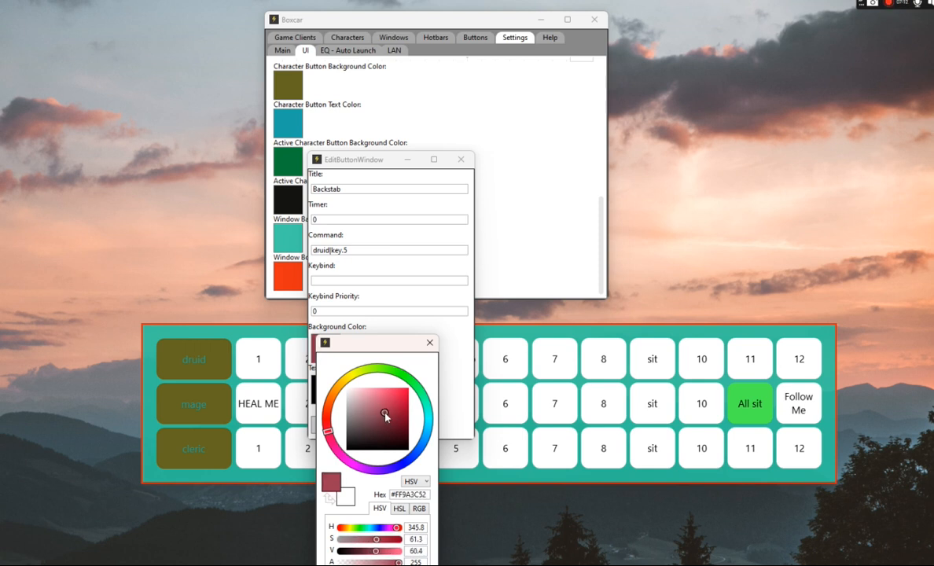
pyautogui.click(430, 343)
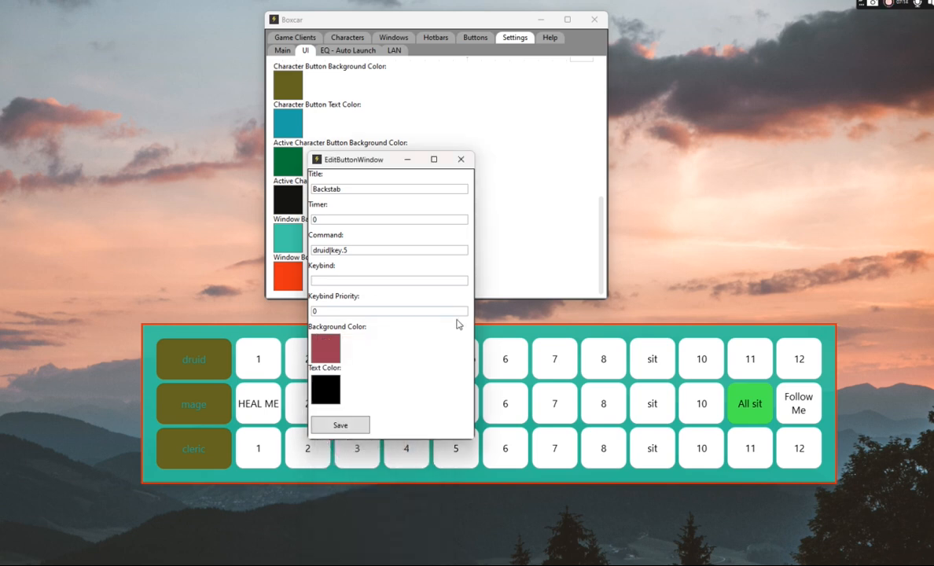
# - Set the Backstab button's text color to white #FFFFFFFF and save the button
pyautogui.click(325, 389)
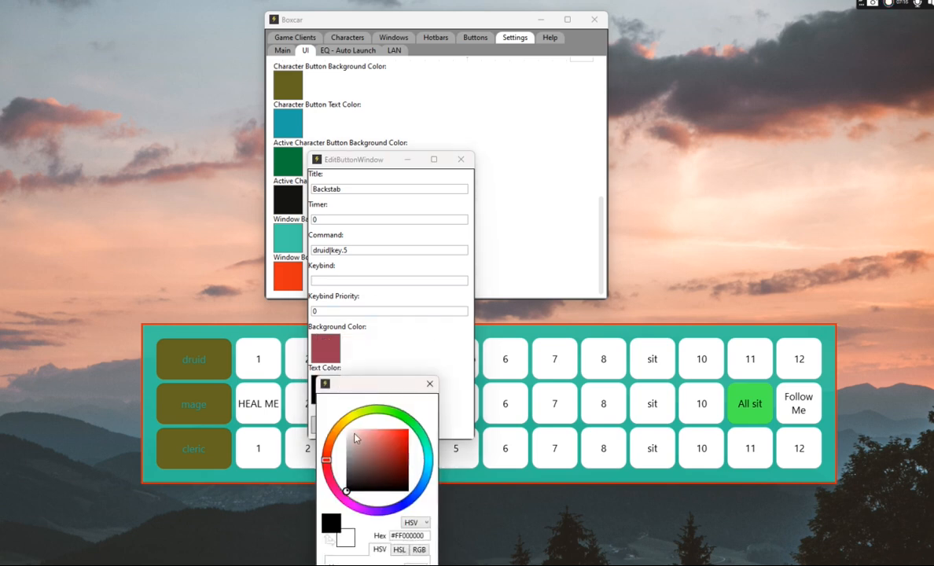
pyautogui.moveTo(349, 488); pyautogui.dragTo(346, 428)
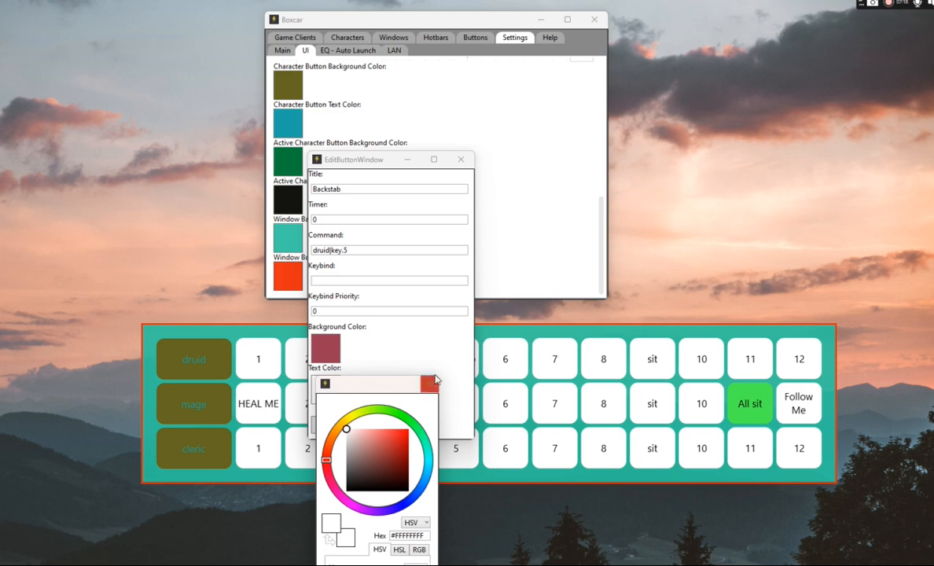
pyautogui.click(429, 384)
pyautogui.click(363, 424)
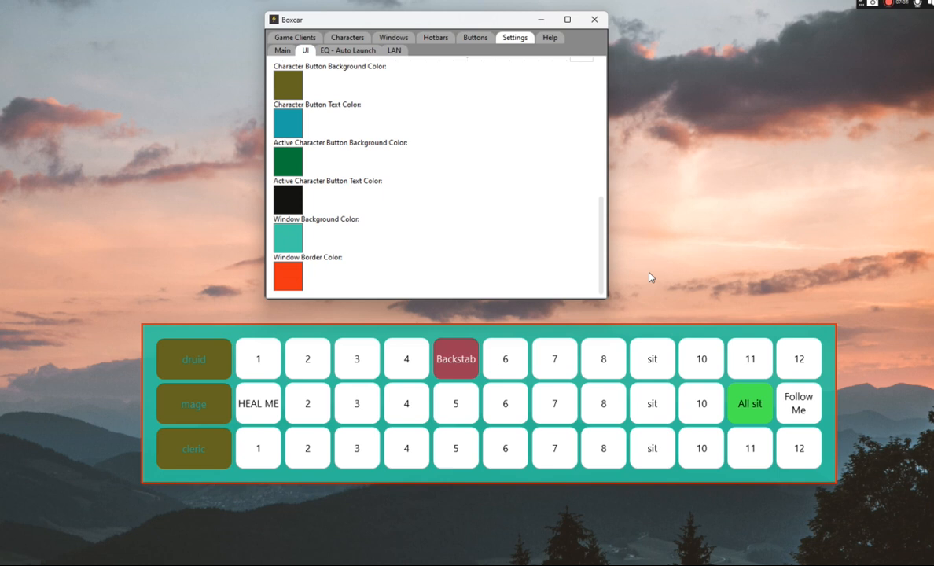
# - Replace the Backstab button's timer value, save the button and trigger it to test the timer
pyautogui.rightClick(448, 358)
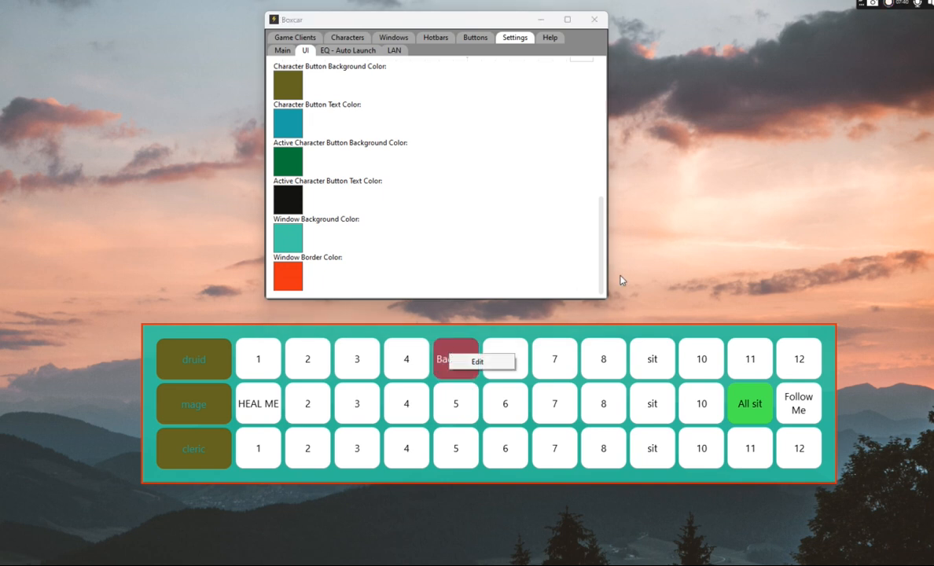
pyautogui.click(478, 362)
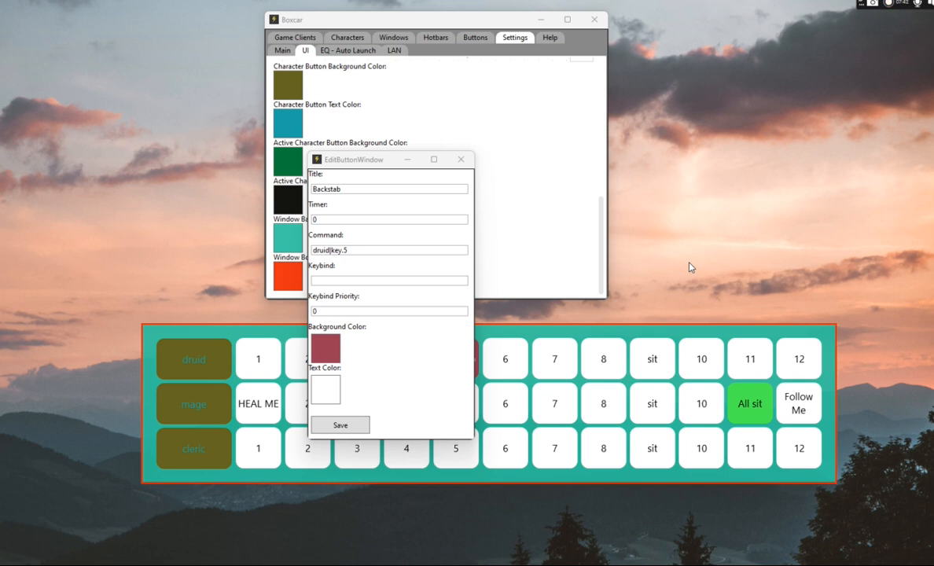
pyautogui.click(374, 220)
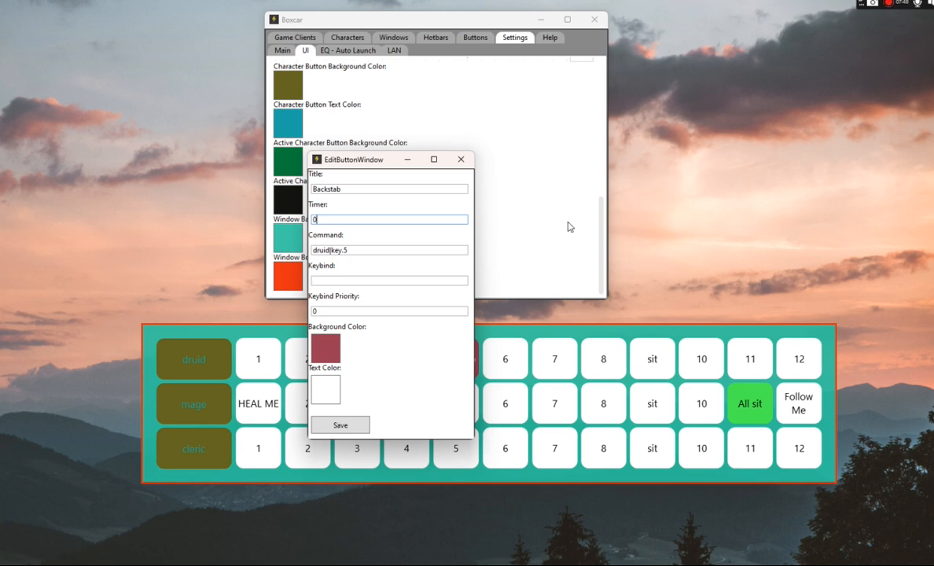
pyautogui.press('BackSpace')
pyautogui.click(338, 424)
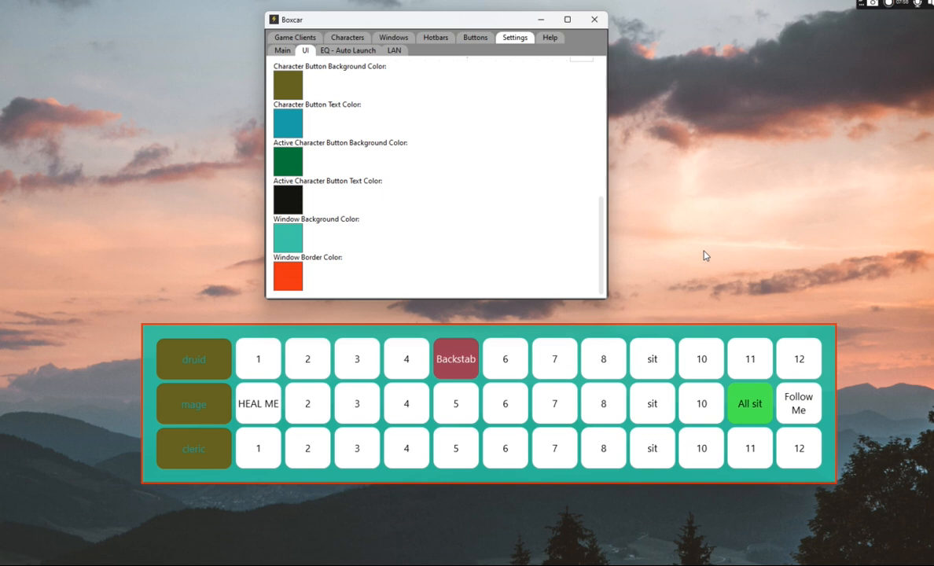
pyautogui.click(465, 359)
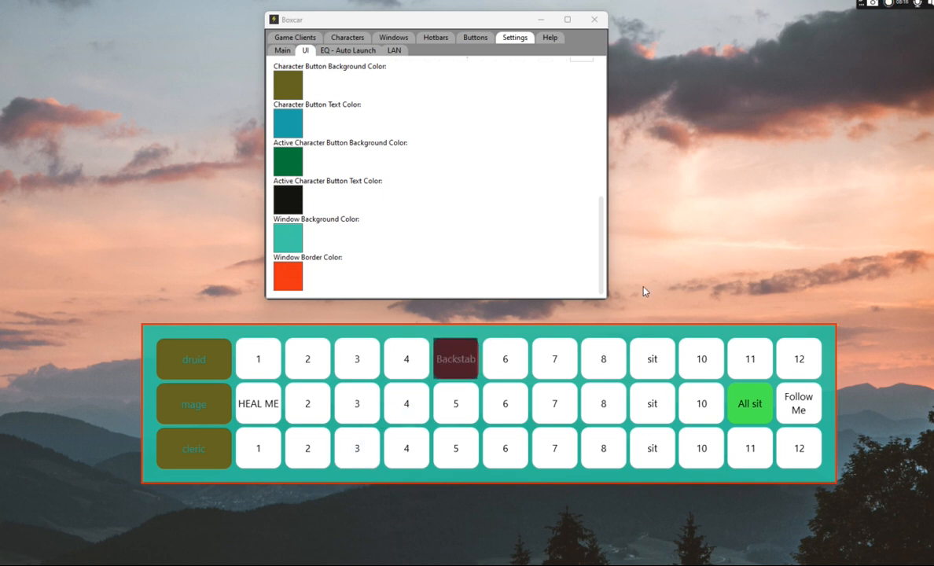
pyautogui.click(458, 362)
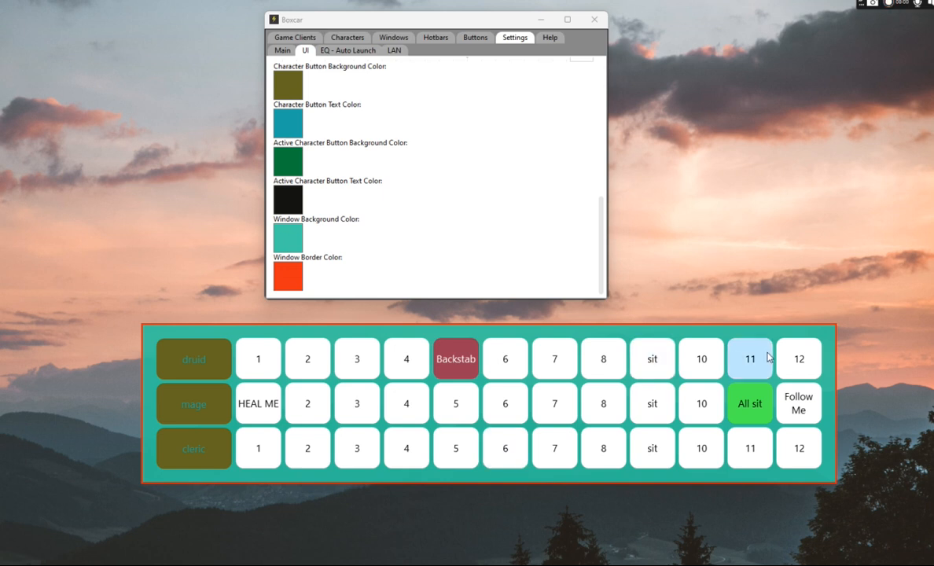
# - Edit the druid's button 12 and clear its command text completely
pyautogui.rightClick(814, 362)
pyautogui.click(840, 366)
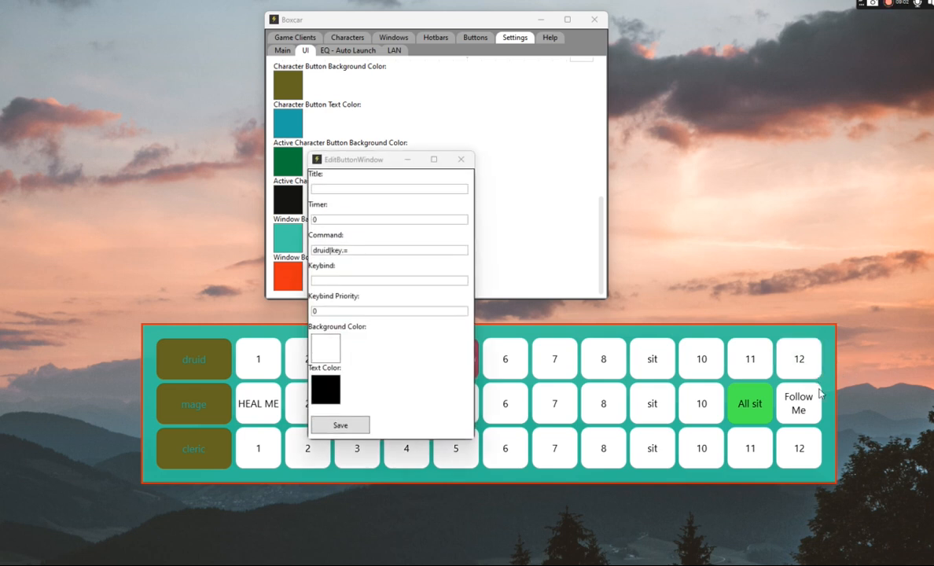
pyautogui.click(337, 221)
pyautogui.doubleClick(337, 220)
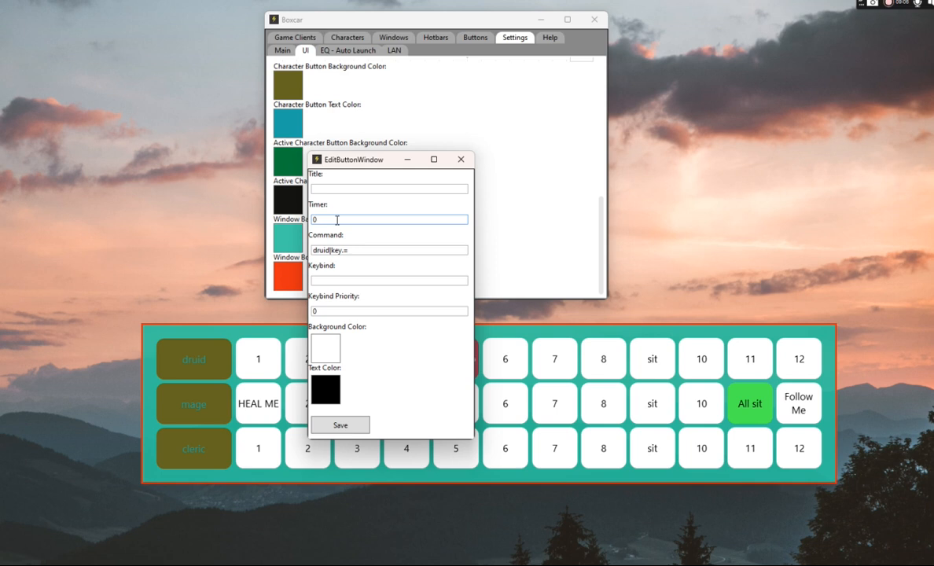
pyautogui.click(351, 248)
pyautogui.press('BackSpace')
pyautogui.press('BackSpace')
pyautogui.press('BackSpace')
pyautogui.press('BackSpace')
pyautogui.press('BackSpace')
pyautogui.press('BackSpace')
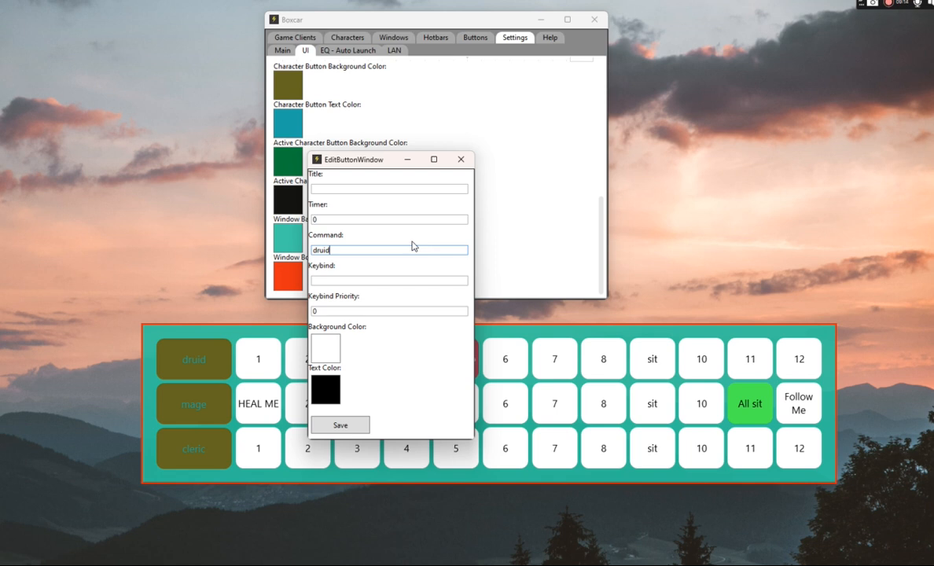
pyautogui.press('BackSpace')
pyautogui.press('BackSpace')
pyautogui.press('BackSpace')
pyautogui.press('BackSpace')
pyautogui.press('BackSpace')
# - Set the druid's button 12 timer to 600 and title the button Spawn
pyautogui.click(318, 219)
pyautogui.press('BackSpace')
pyautogui.write('600')
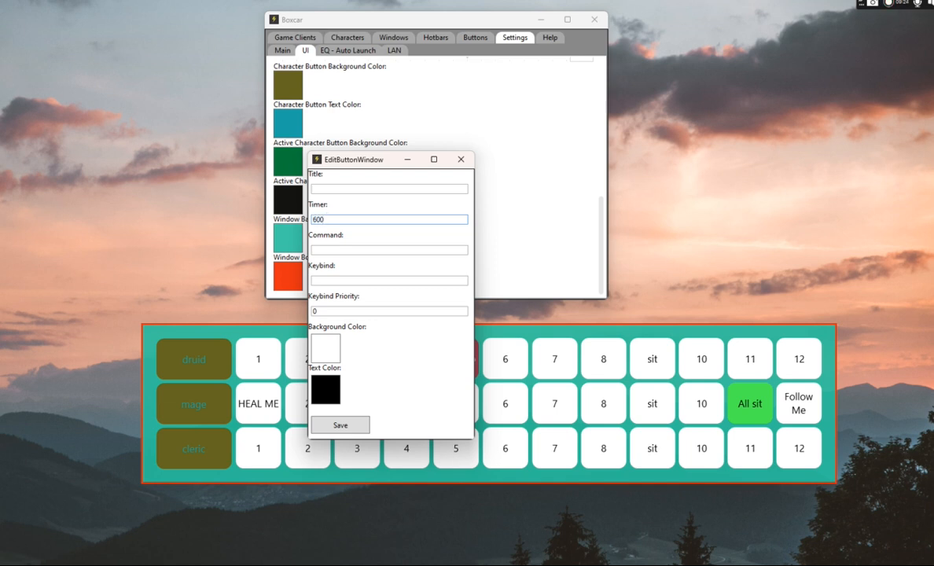
pyautogui.click(335, 188)
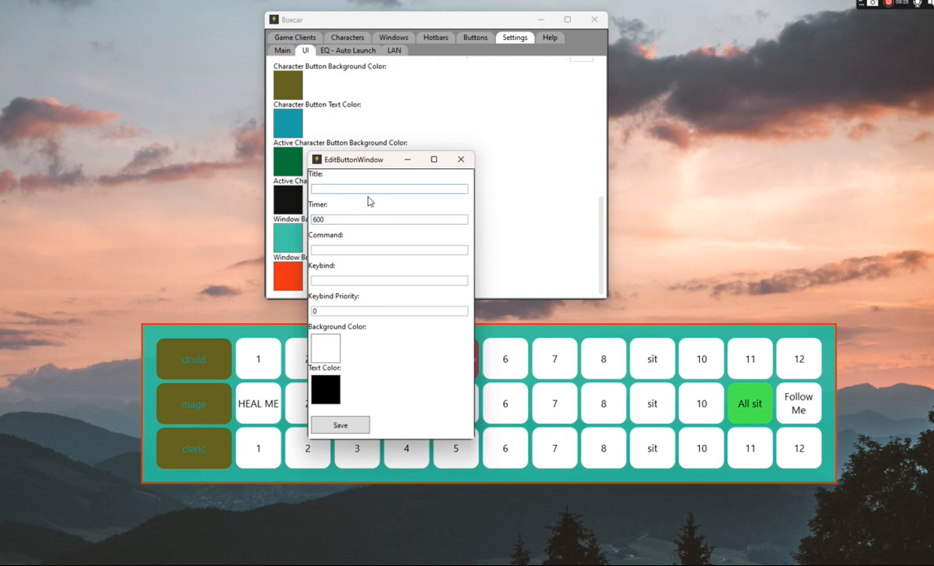
pyautogui.write('Spawn')
# - Choose green #FF6DC52F as the Spawn button's background color, save the button and trigger it to start its timer
pyautogui.click(338, 353)
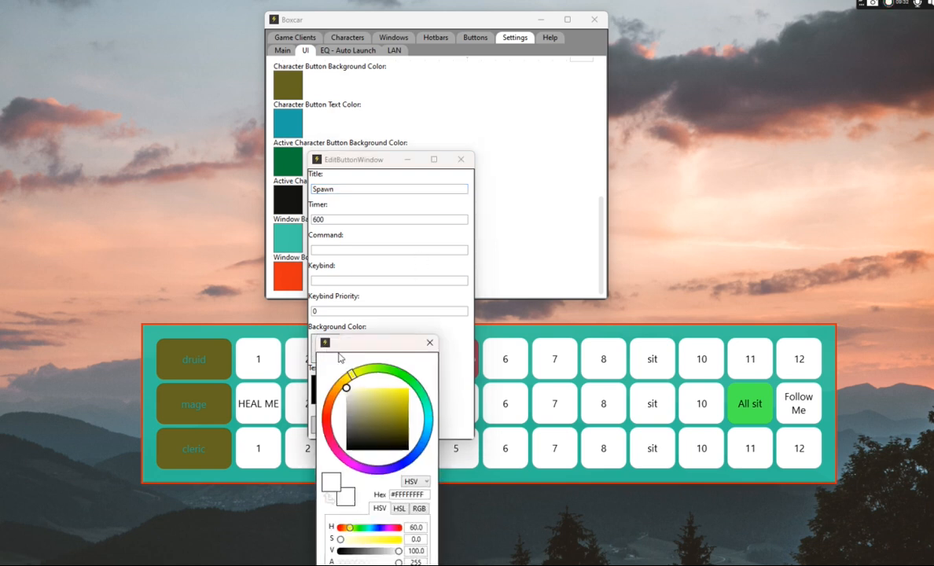
pyautogui.click(394, 402)
pyautogui.moveTo(351, 371); pyautogui.dragTo(382, 368)
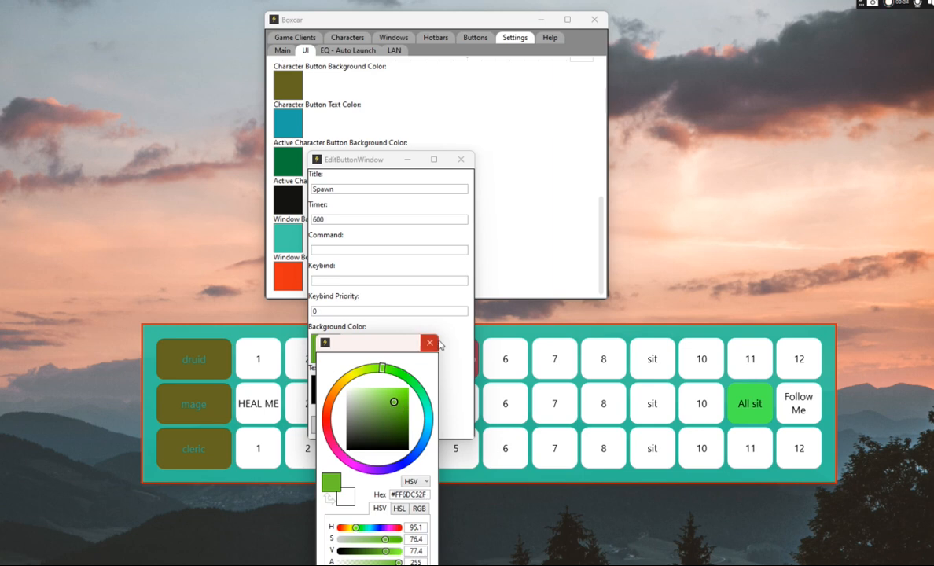
pyautogui.click(437, 343)
pyautogui.click(338, 425)
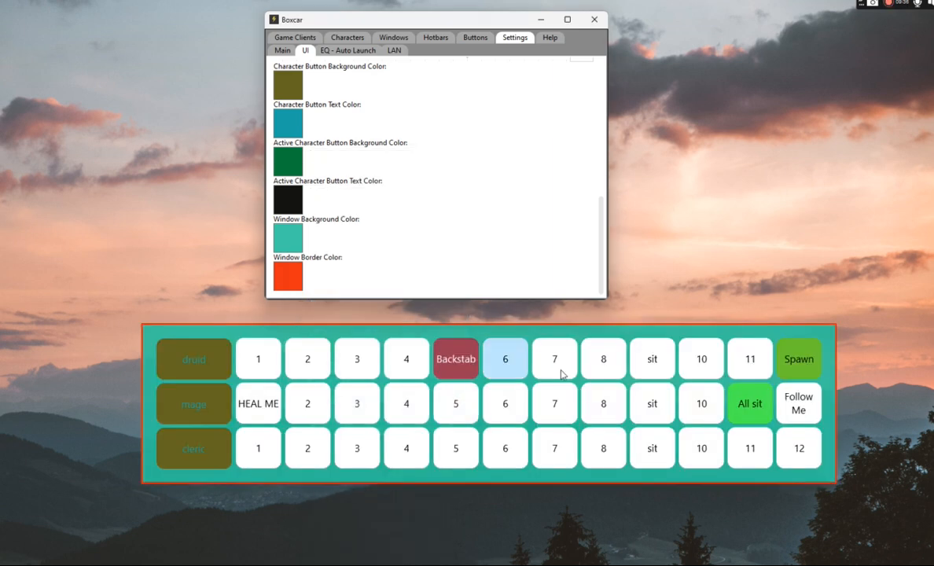
pyautogui.click(797, 379)
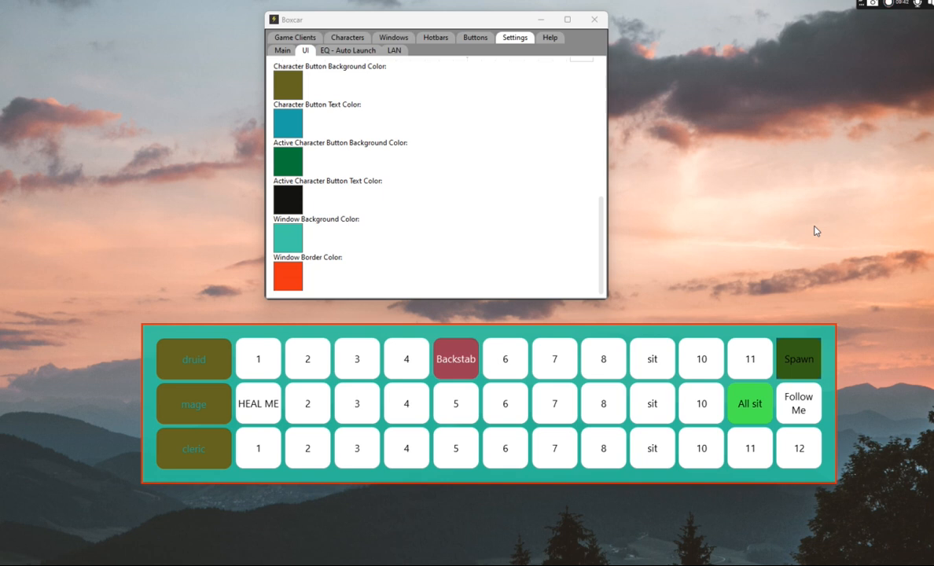
# - Set the Spawn button's timer to 60, save the button and trigger it to test the countdown
pyautogui.rightClick(797, 361)
pyautogui.click(824, 367)
pyautogui.click(357, 218)
pyautogui.press('BackSpace')
pyautogui.press('BackSpace')
pyautogui.press('BackSpace')
pyautogui.write('1')
pyautogui.press('BackSpace')
pyautogui.write('60')
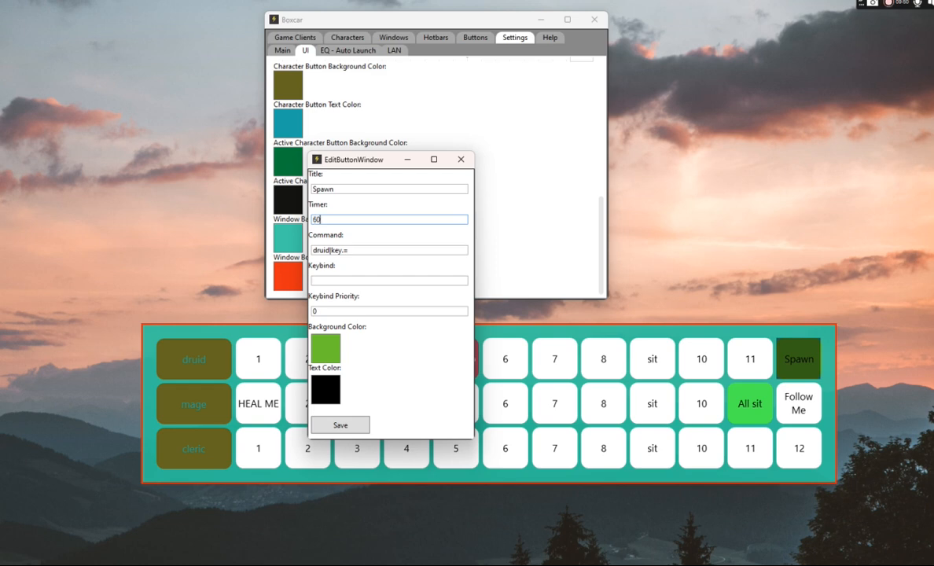
pyautogui.click(340, 426)
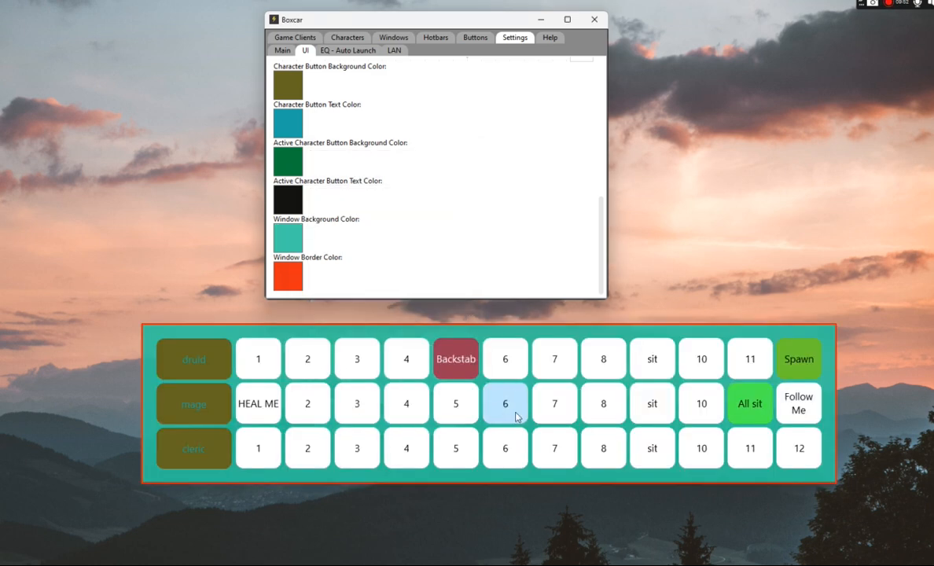
pyautogui.click(810, 361)
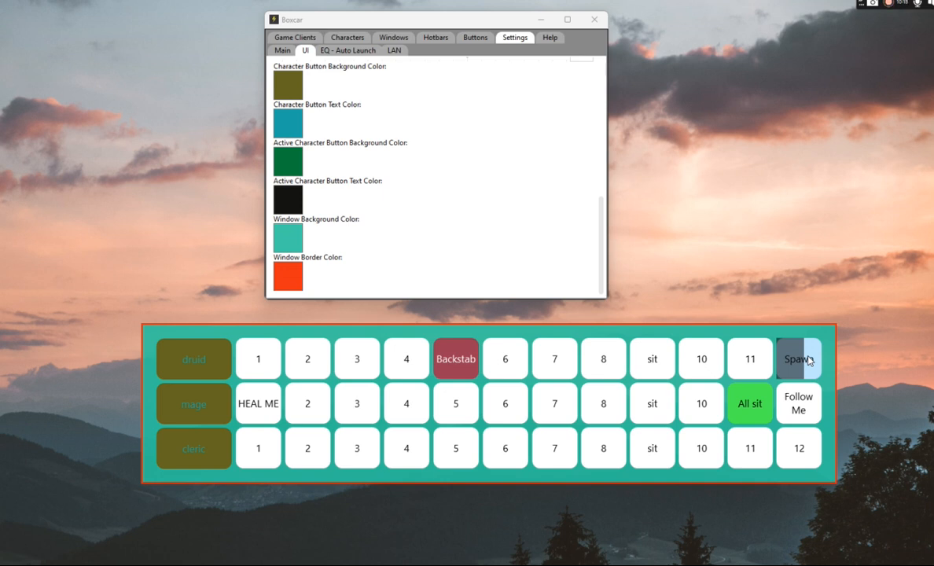
pyautogui.click(809, 360)
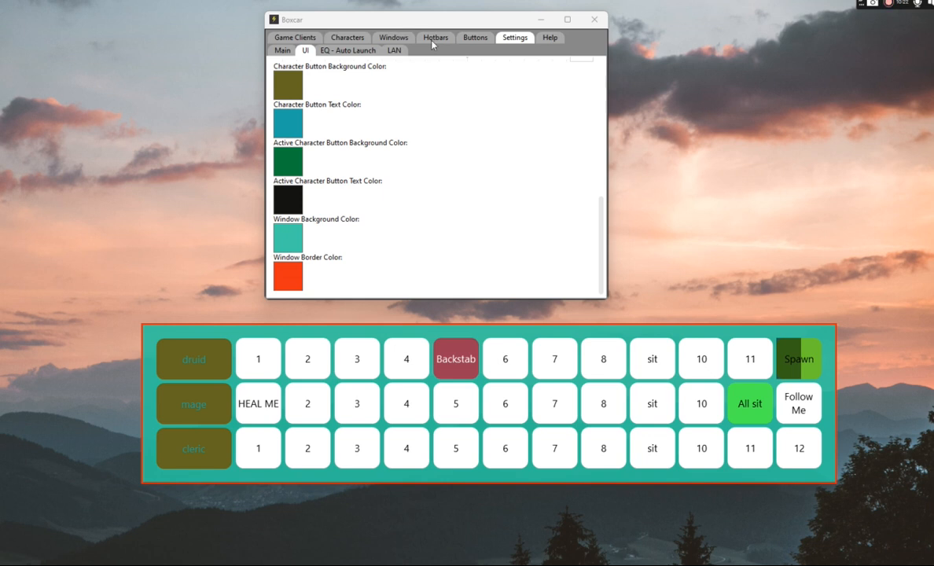
pyautogui.click(471, 40)
pyautogui.click(435, 40)
pyautogui.click(393, 39)
pyautogui.click(348, 40)
pyautogui.click(447, 40)
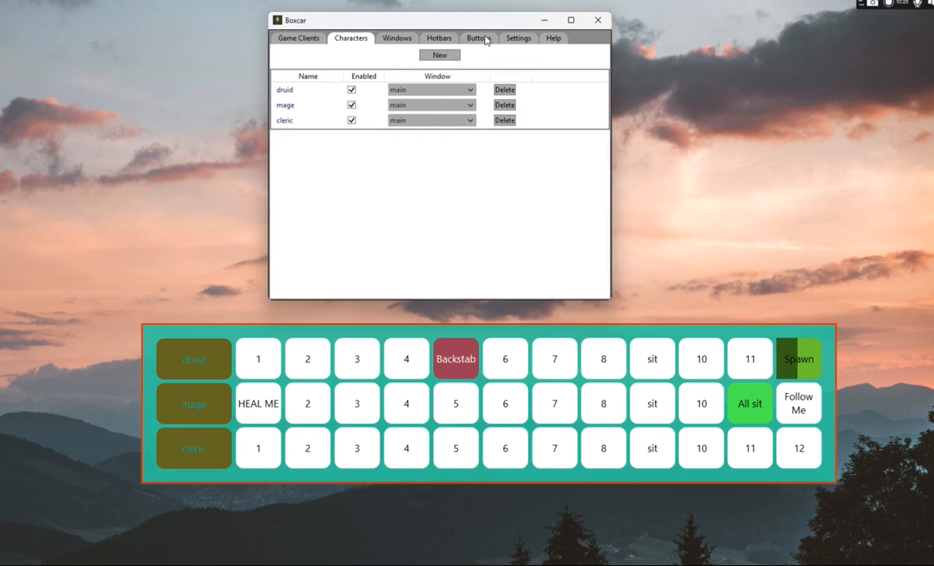
pyautogui.click(476, 38)
pyautogui.click(518, 38)
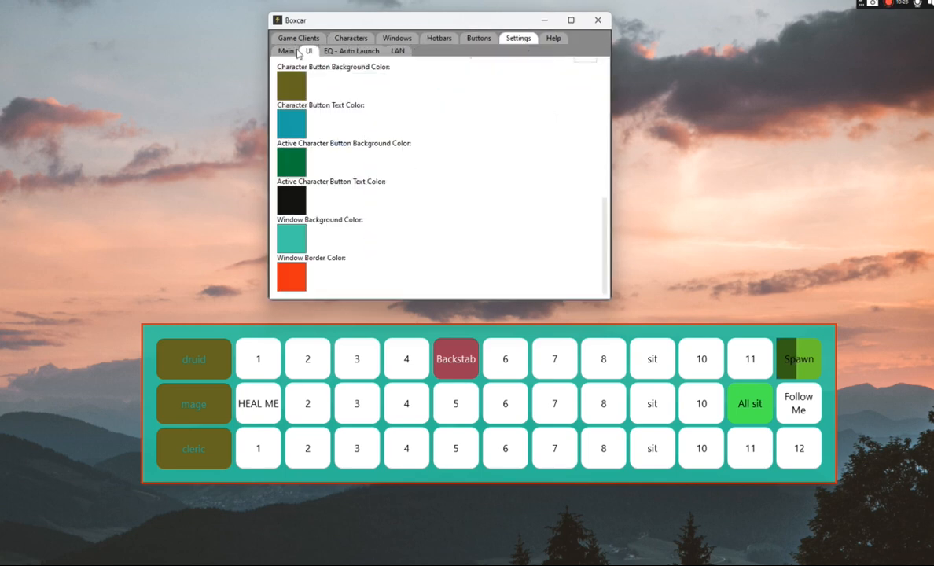
# - Reduce the window margin in the UI settings to 11
pyautogui.click(285, 51)
pyautogui.click(346, 50)
pyautogui.click(309, 50)
pyautogui.scroll(5, 396, 150)
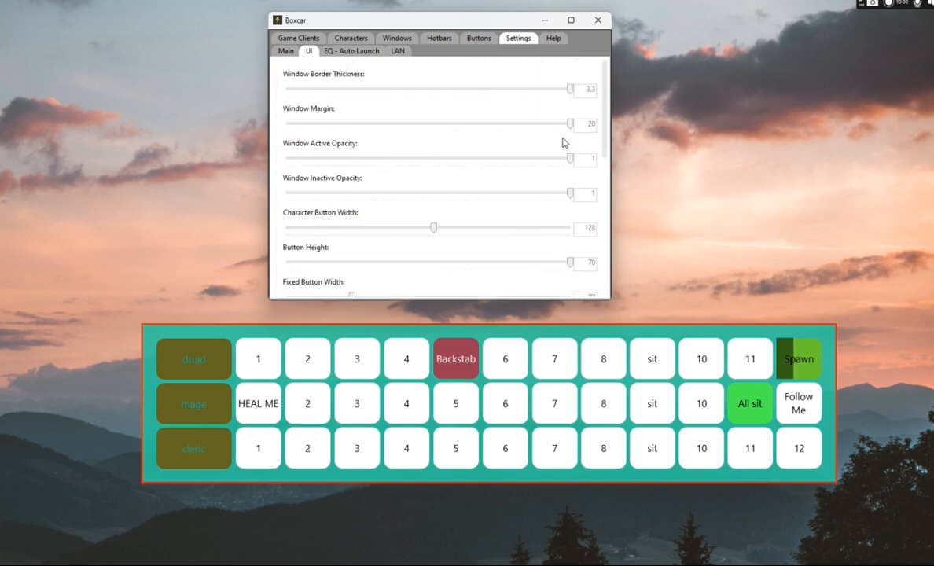
pyautogui.moveTo(566, 124); pyautogui.dragTo(445, 125)
# - Reduce the button height in the UI settings to 44
pyautogui.scroll(-3, 444, 193)
pyautogui.scroll(-3, 443, 191)
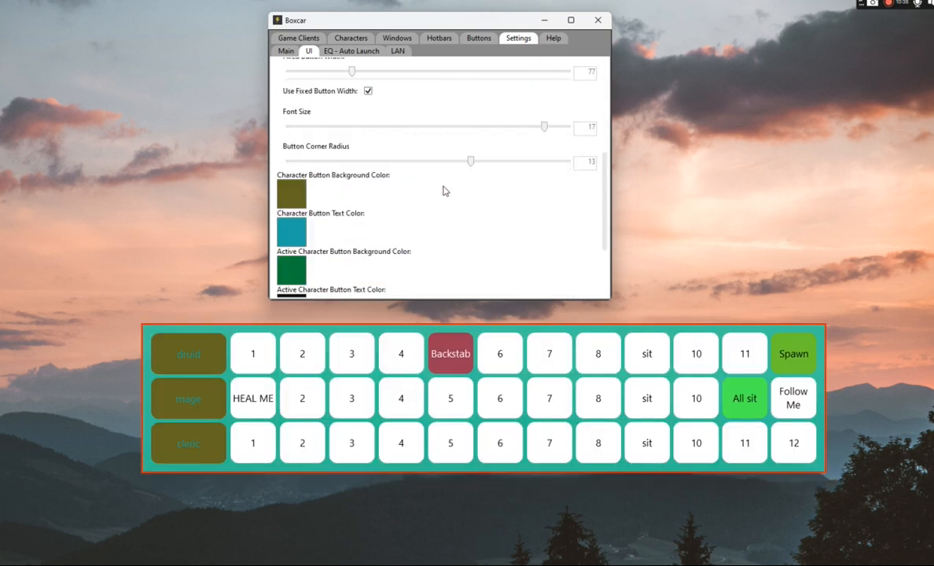
pyautogui.scroll(2, 442, 191)
pyautogui.scroll(1, 463, 155)
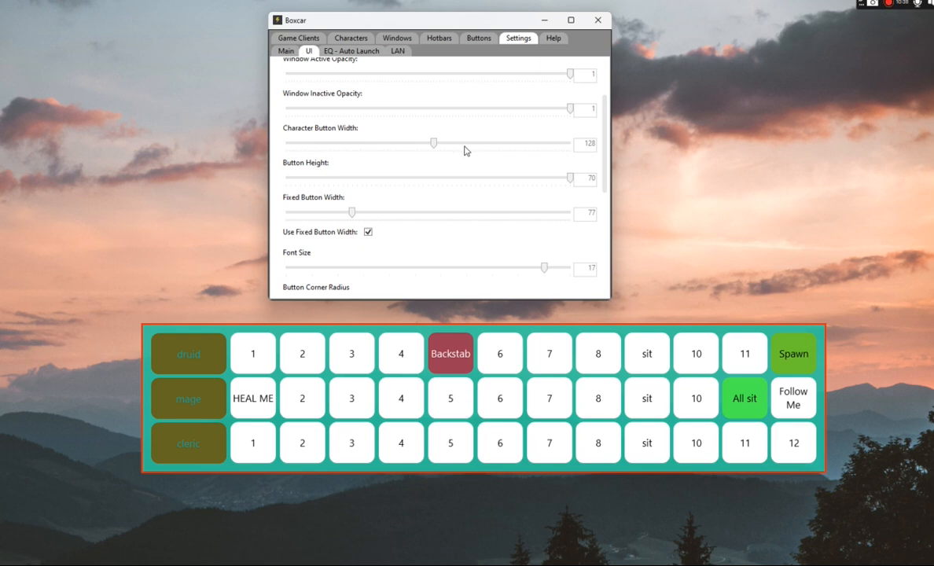
pyautogui.moveTo(571, 178); pyautogui.dragTo(447, 180)
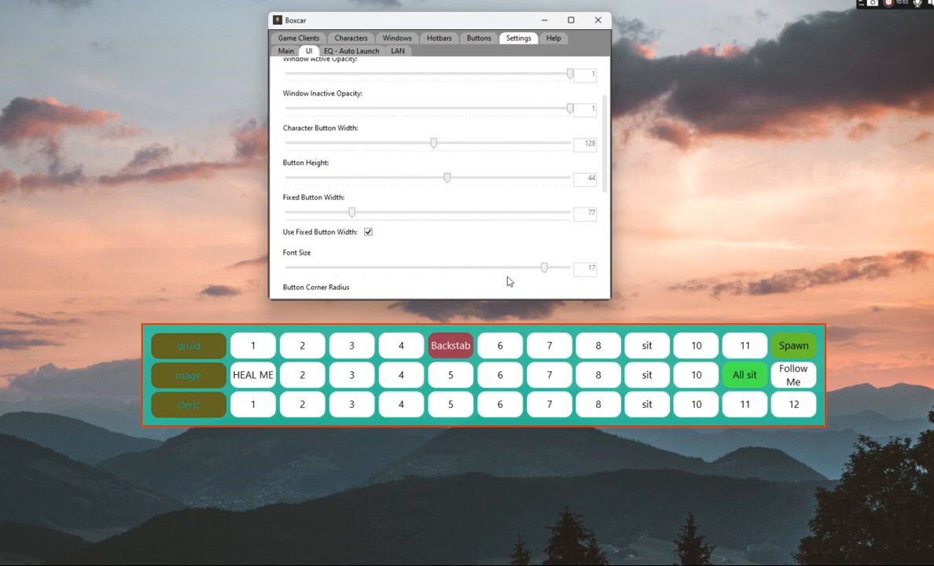
# - Reduce the hotbar font size to 11 and the fixed button width to 59
pyautogui.moveTo(545, 268); pyautogui.dragTo(402, 272)
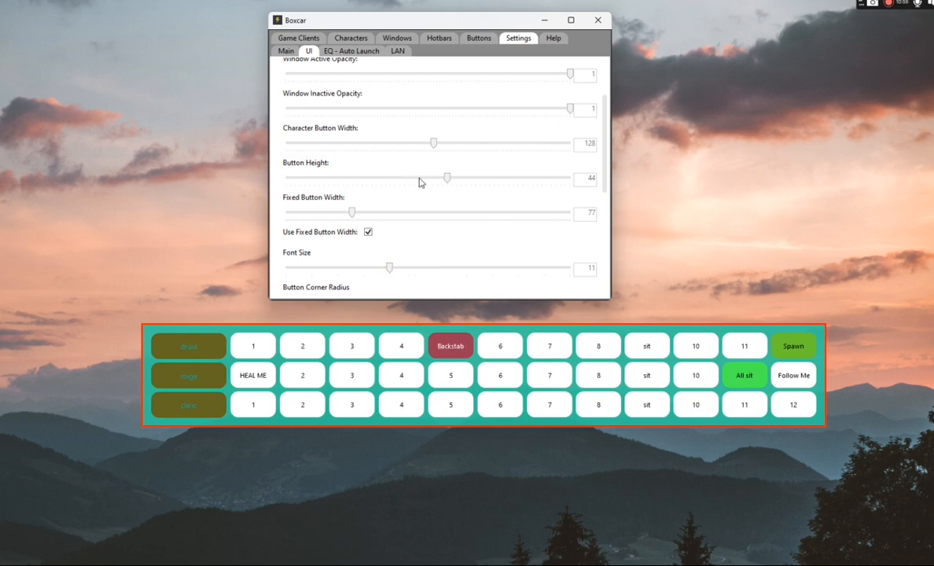
pyautogui.moveTo(351, 214); pyautogui.dragTo(335, 215)
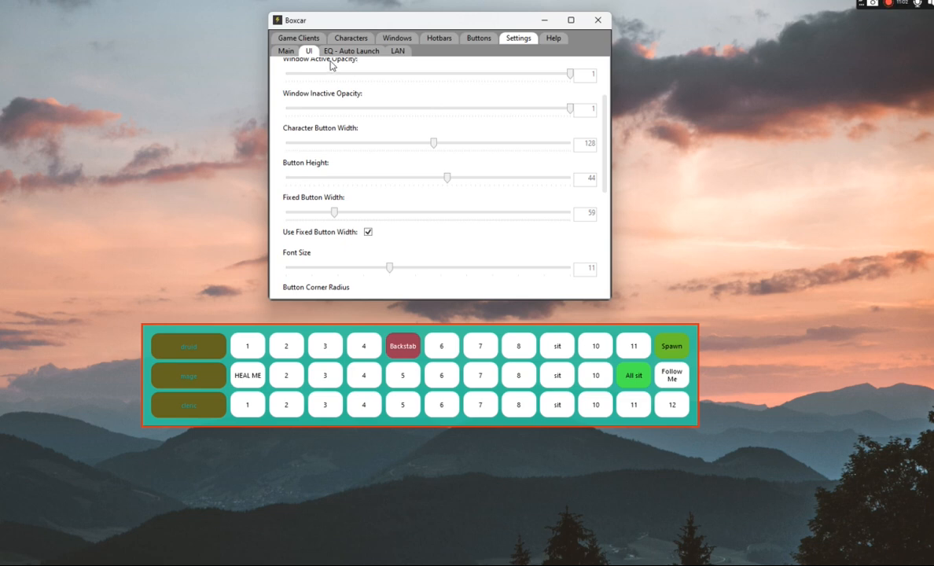
# - Enable Vertical Layout for the main window and move the hotbar beside the settings window
pyautogui.click(397, 39)
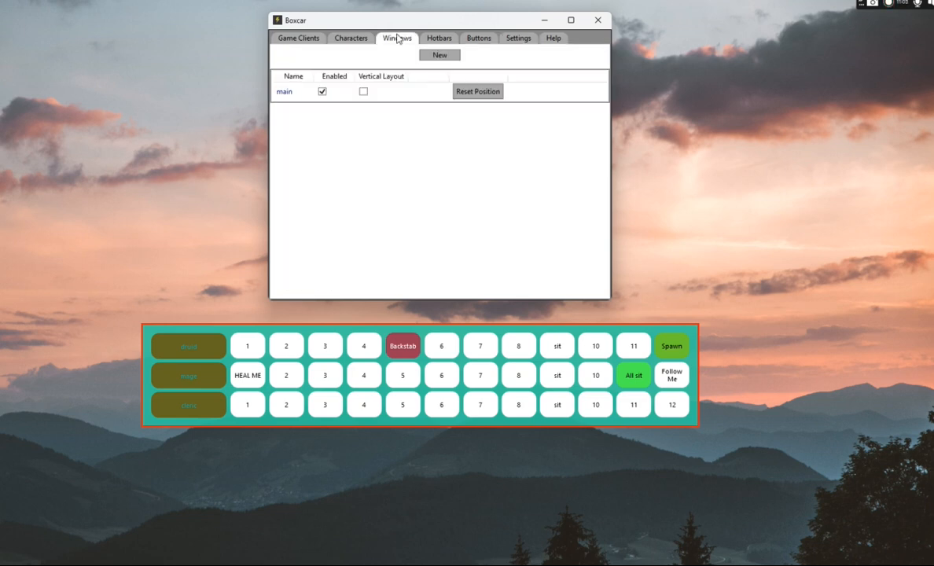
pyautogui.click(363, 92)
pyautogui.moveTo(371, 409); pyautogui.dragTo(903, 122)
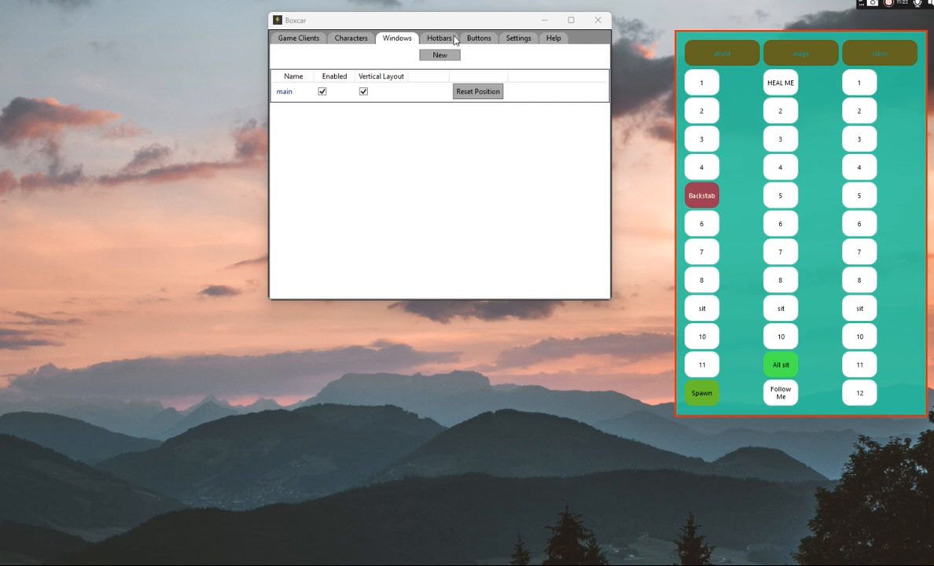
pyautogui.click(358, 39)
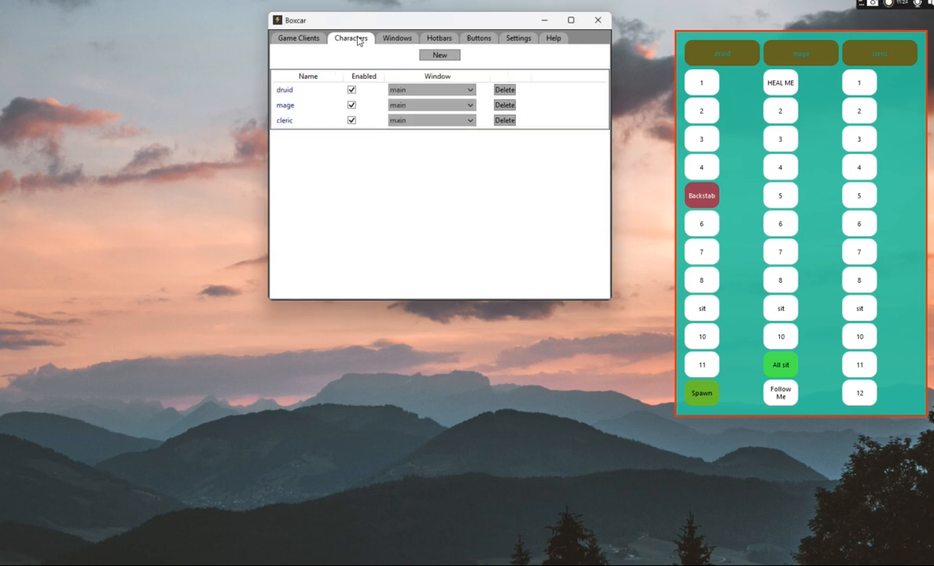
pyautogui.click(391, 38)
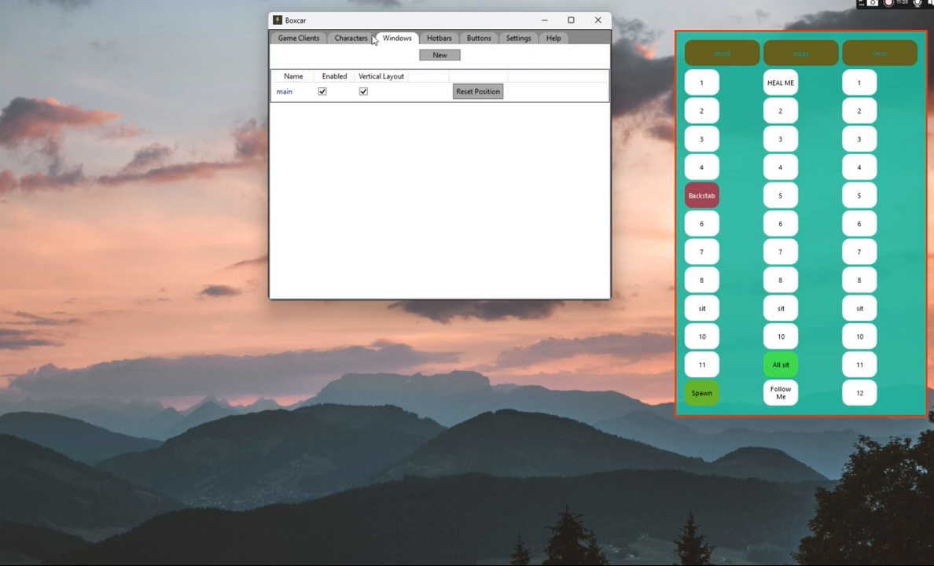
pyautogui.click(358, 39)
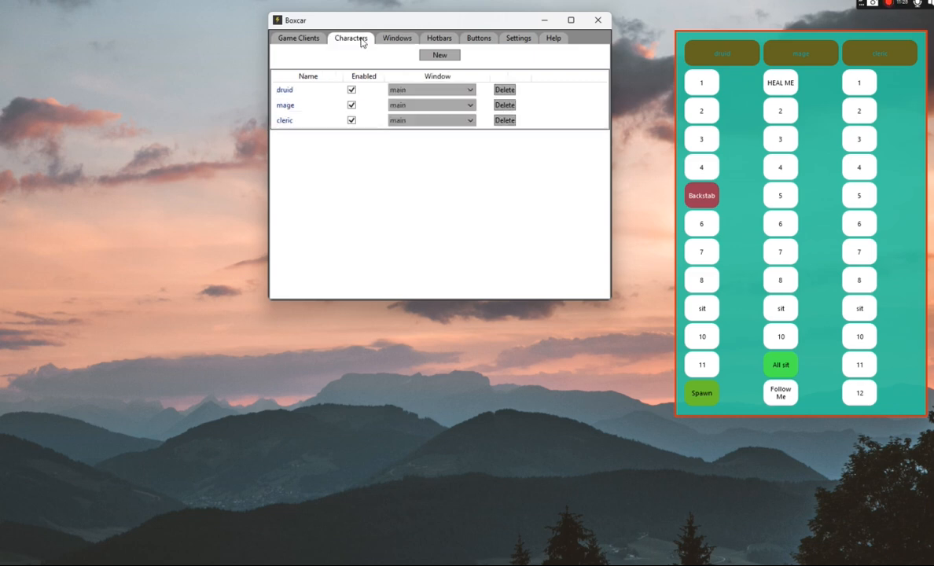
pyautogui.click(389, 38)
pyautogui.click(479, 40)
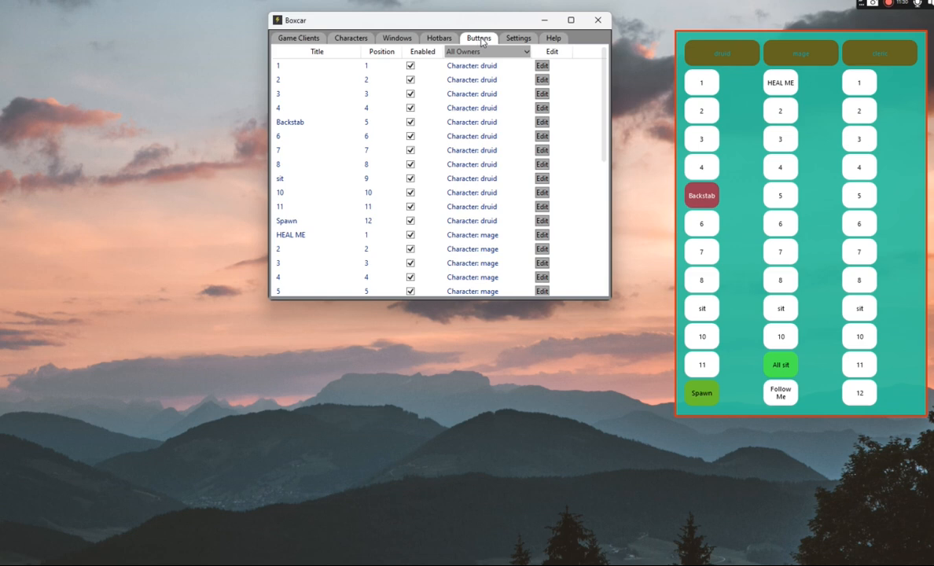
# - Reduce the character button width to 59 so it matches the fixed button width
pyautogui.click(518, 38)
pyautogui.scroll(-2, 358, 126)
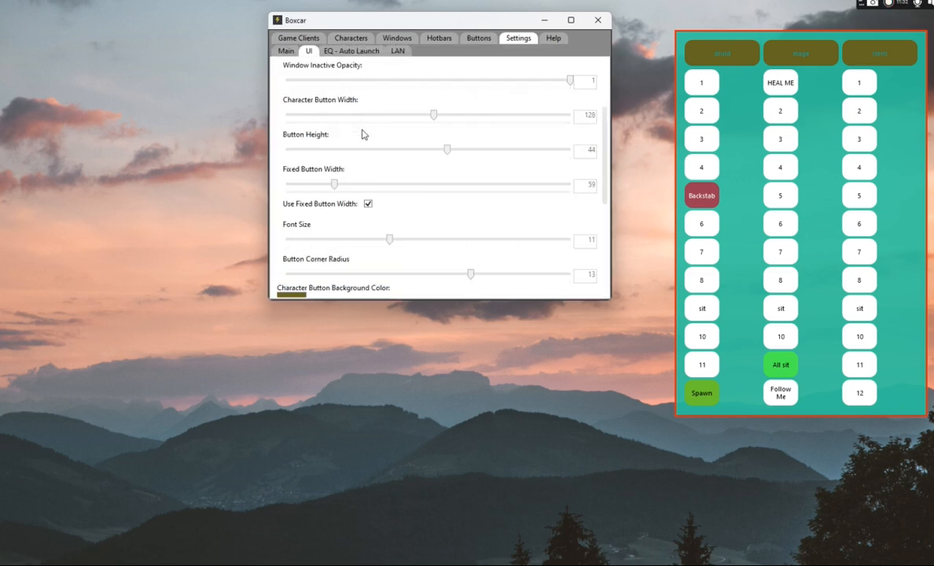
pyautogui.scroll(3, 377, 141)
pyautogui.moveTo(435, 234); pyautogui.dragTo(284, 227)
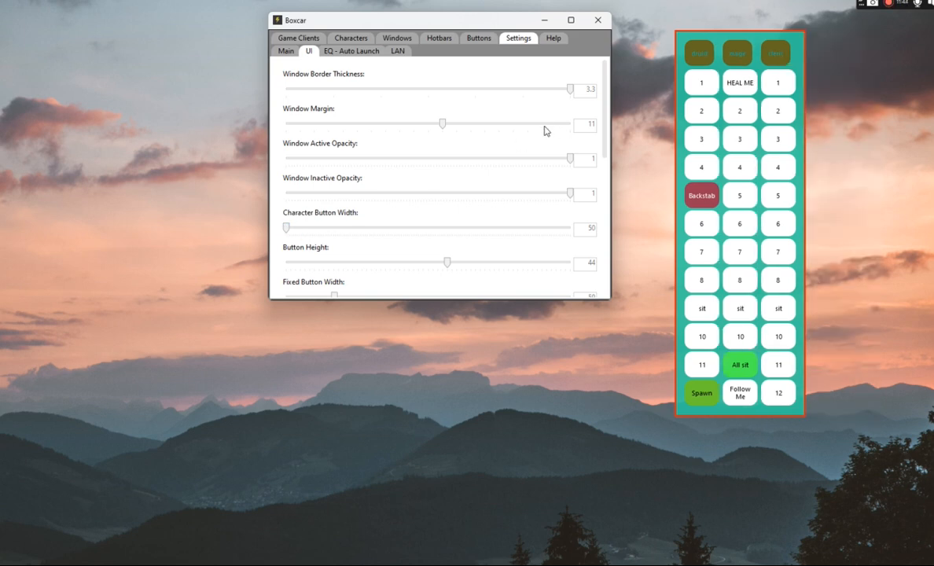
pyautogui.moveTo(289, 230); pyautogui.dragTo(296, 230)
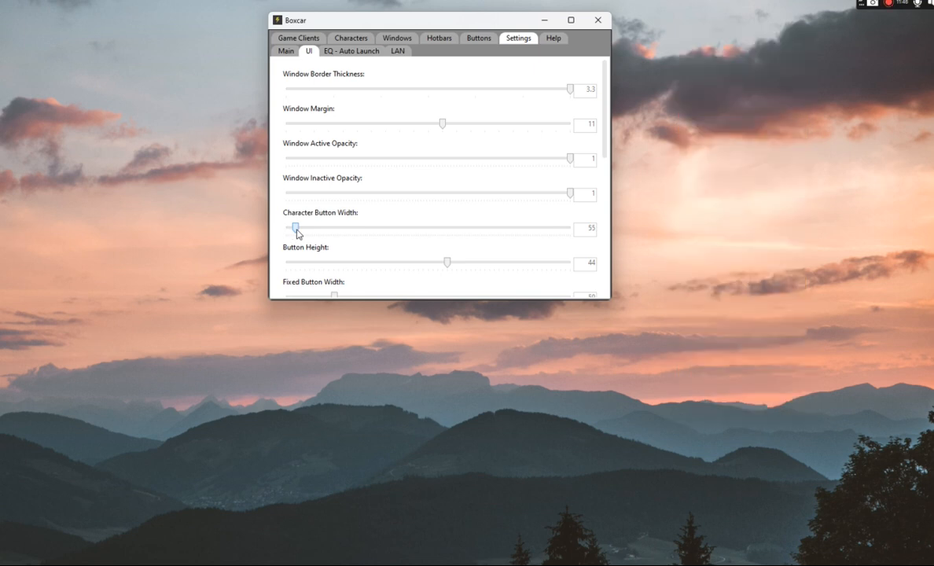
pyautogui.scroll(-1, 406, 213)
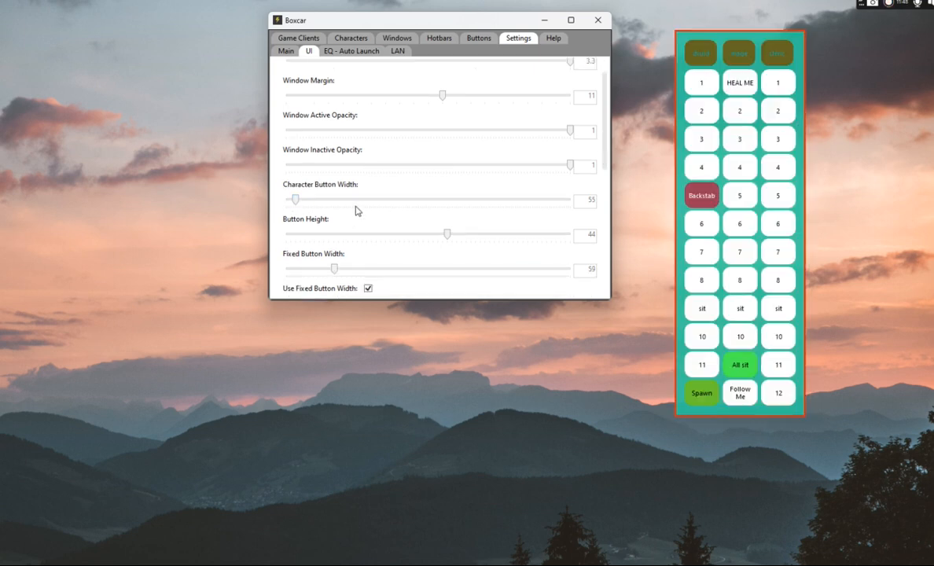
pyautogui.moveTo(299, 204); pyautogui.dragTo(305, 204)
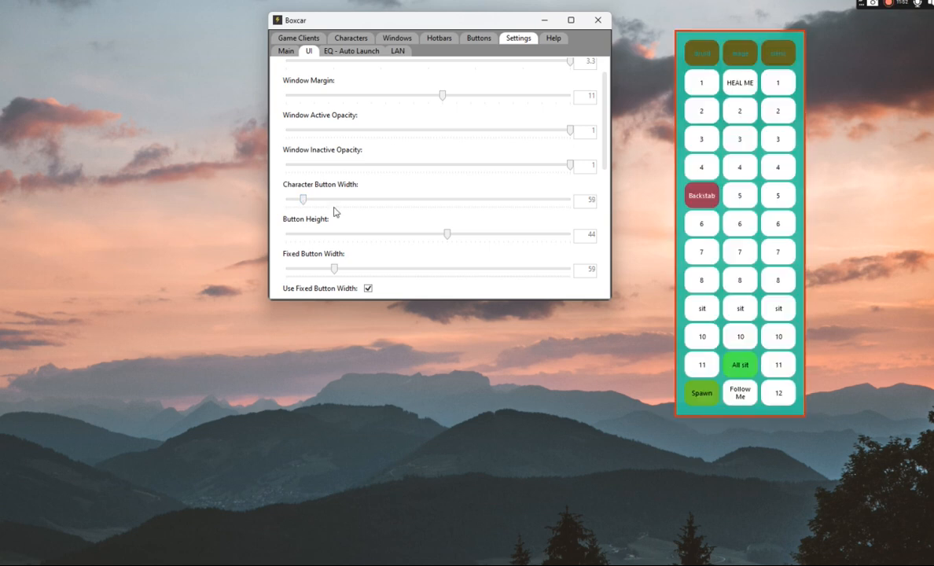
# - Move the vertical hotbar lower on the desktop and disable Vertical Layout for the main window
pyautogui.moveTo(776, 83); pyautogui.dragTo(849, 157)
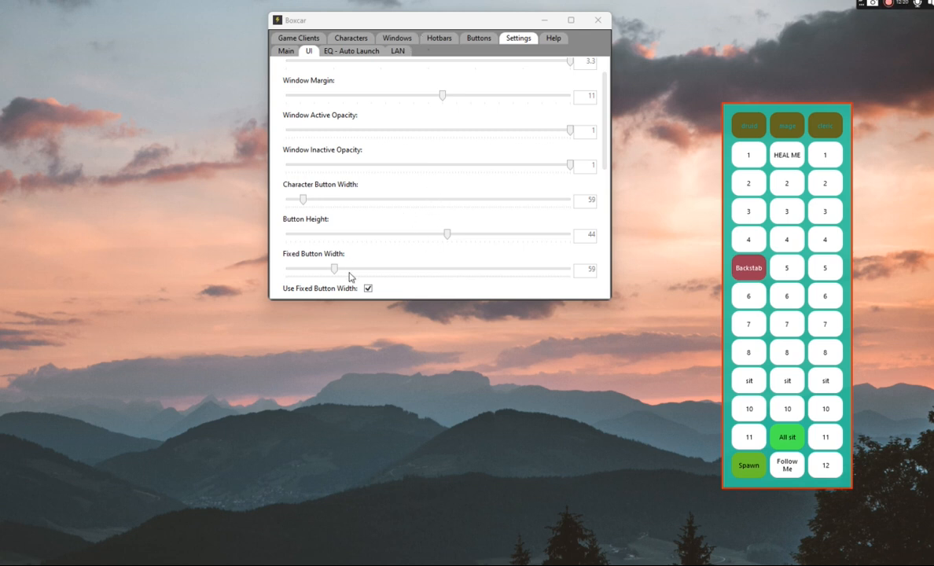
pyautogui.click(401, 38)
pyautogui.click(363, 92)
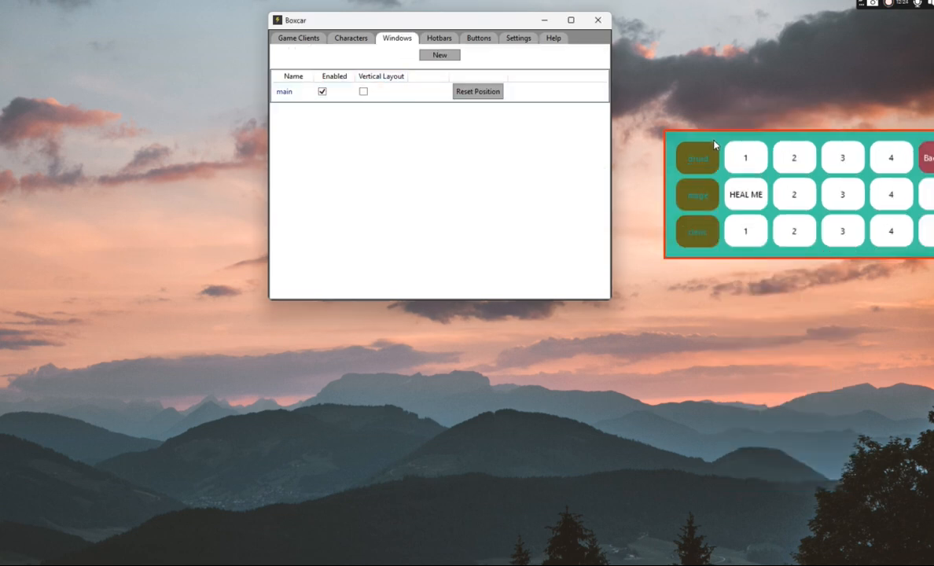
# - Reorder the characters by moving druid below cleric in the list
pyautogui.click(346, 39)
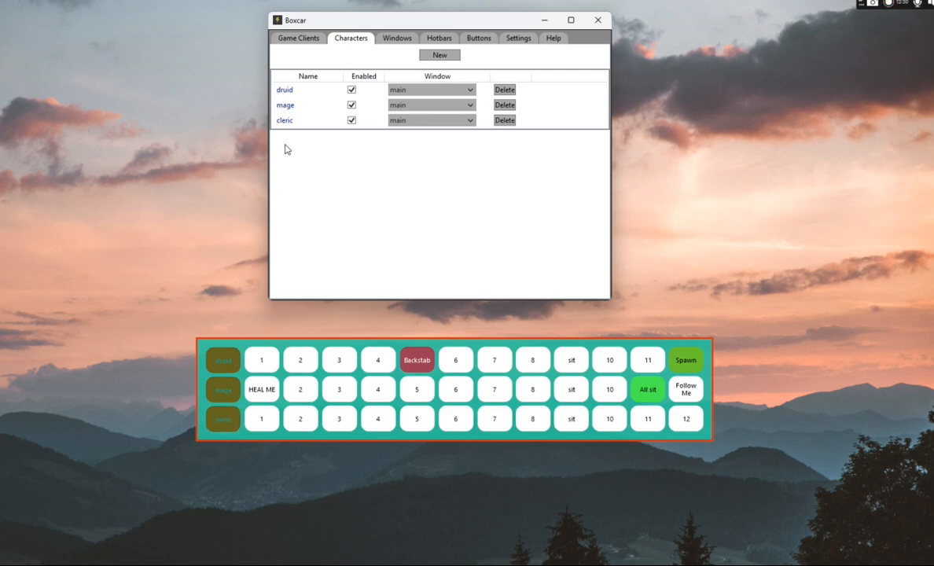
pyautogui.click(308, 91)
pyautogui.moveTo(312, 117)
pyautogui.mouseDown()
pyautogui.moveTo(319, 123)
pyautogui.moveTo(309, 133)
pyautogui.moveTo(305, 124)
pyautogui.mouseUp()
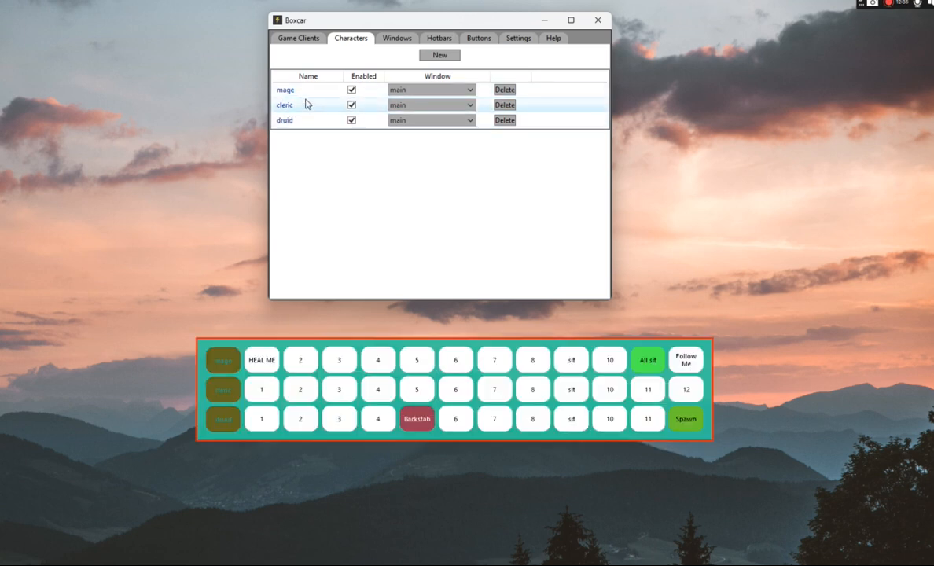